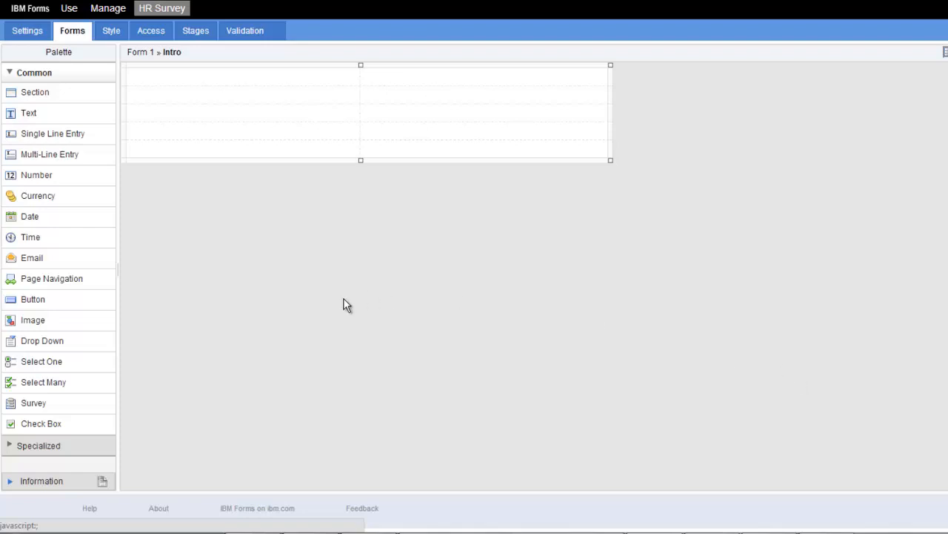
# - Add an image item to the first cell of the Intro page and assign greenwelllogo.png to it
pyautogui.moveTo(20, 321); pyautogui.dragTo(183, 81)
pyautogui.click(328, 74)
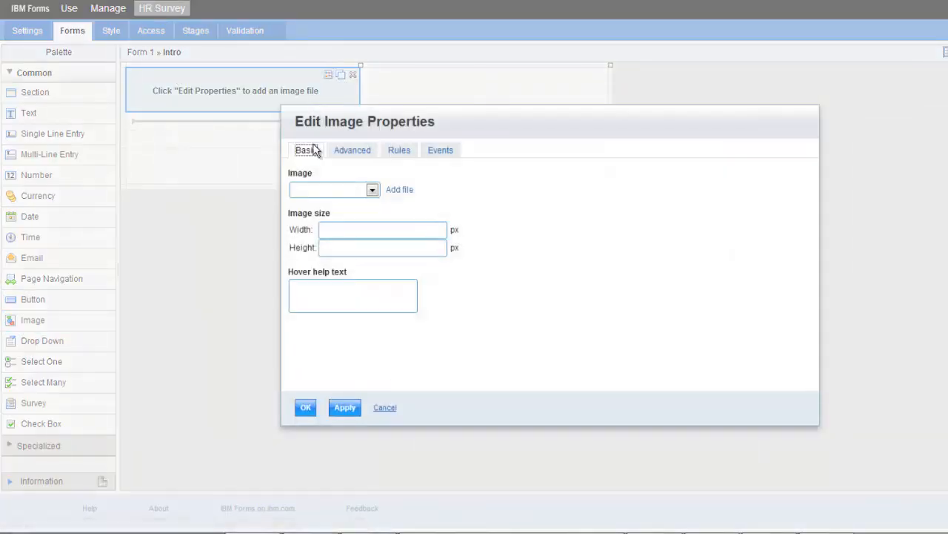
pyautogui.click(372, 189)
pyautogui.click(326, 213)
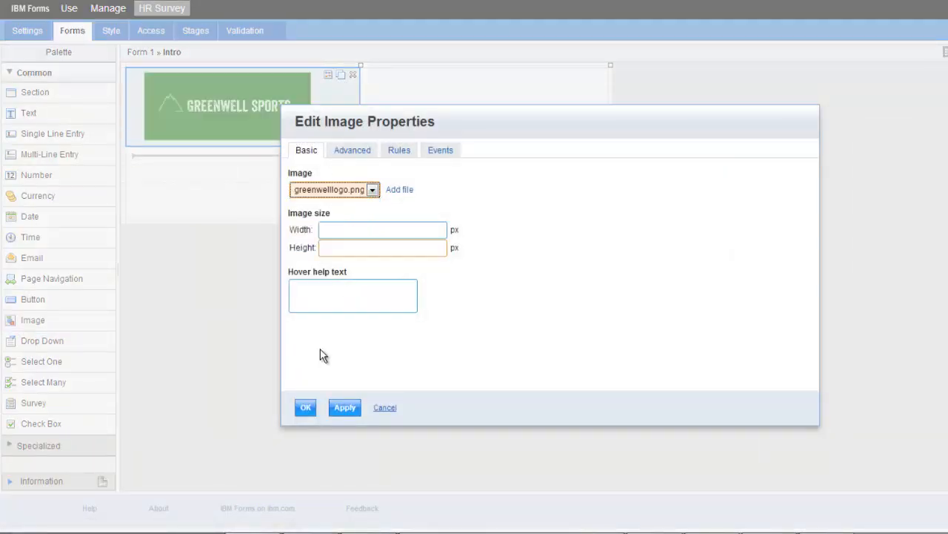
pyautogui.click(311, 410)
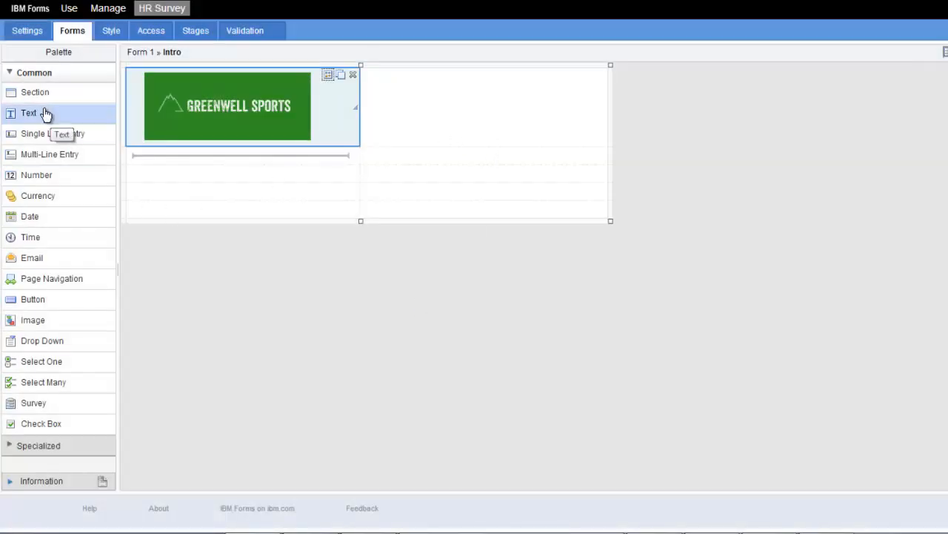
# - Add a text item beside the logo and enter "Employee Survey" as its content
pyautogui.moveTo(44, 115); pyautogui.dragTo(59, 126)
pyautogui.moveTo(270, 126); pyautogui.dragTo(501, 115)
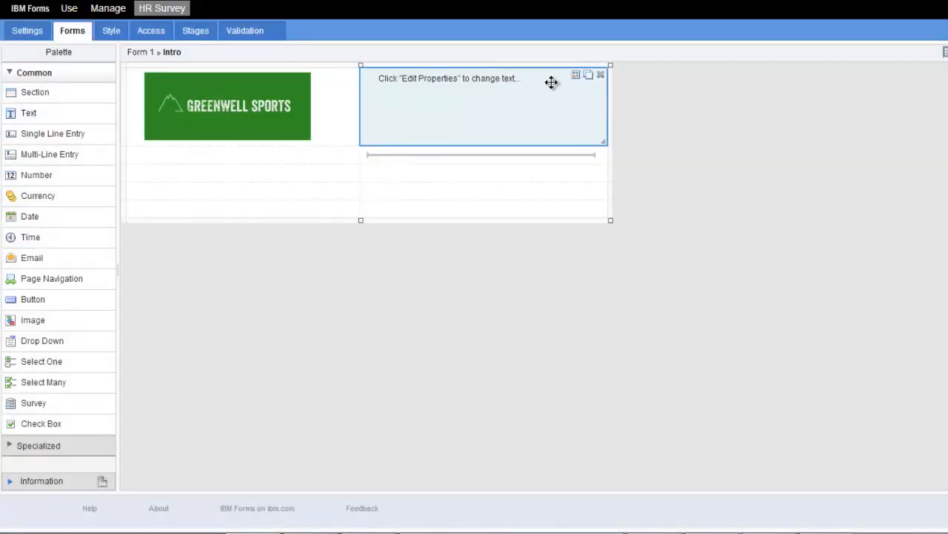
pyautogui.click(576, 77)
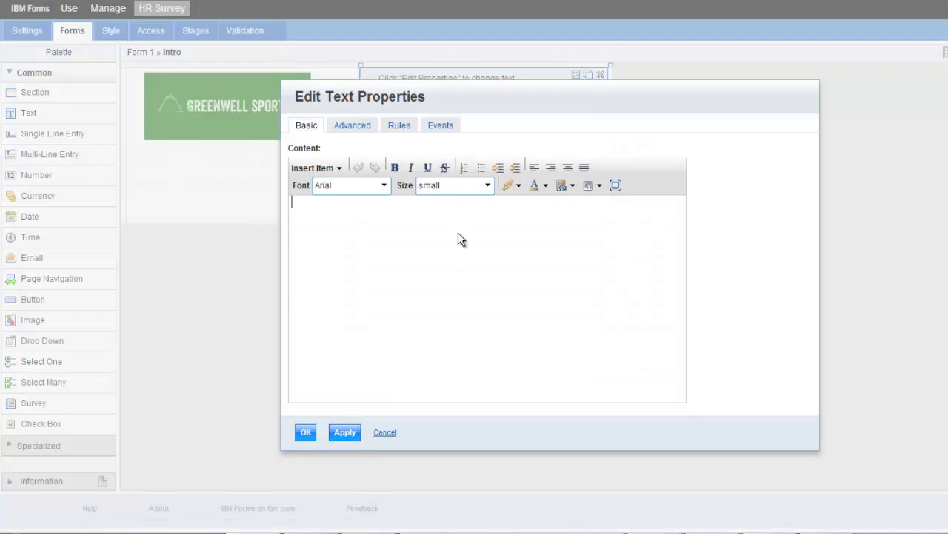
pyautogui.write('Empl')
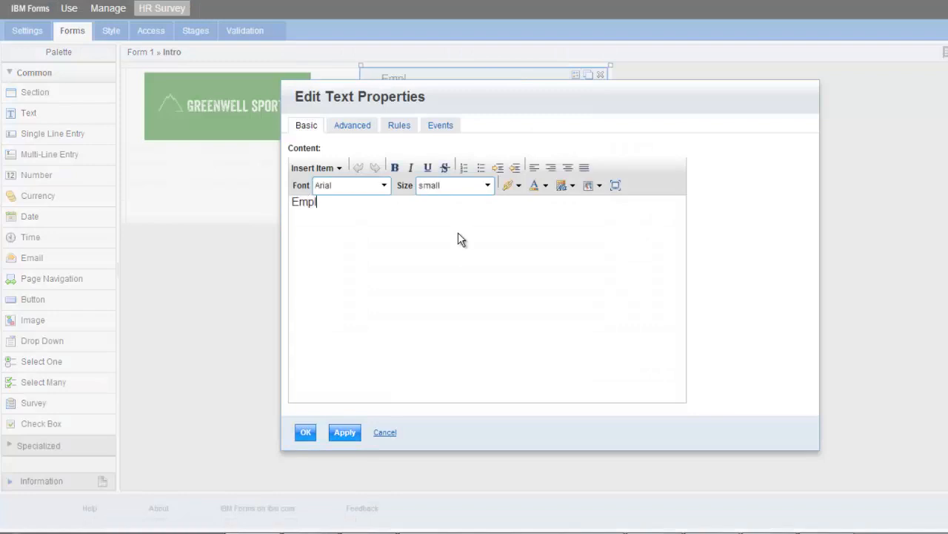
pyautogui.write('oyee Survey')
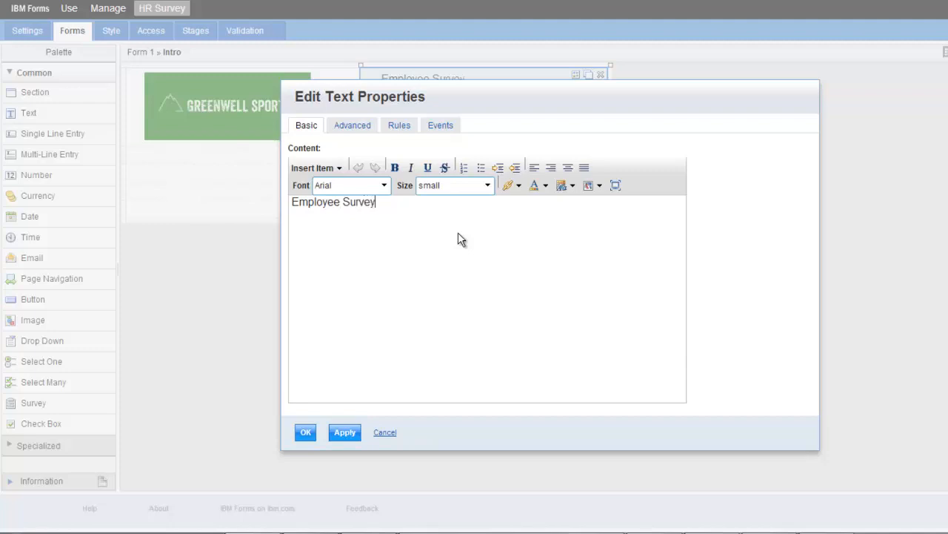
# - Format the "Employee Survey" text as bold, medium size, and insert a blank line above it
pyautogui.moveTo(379, 203); pyautogui.dragTo(290, 203)
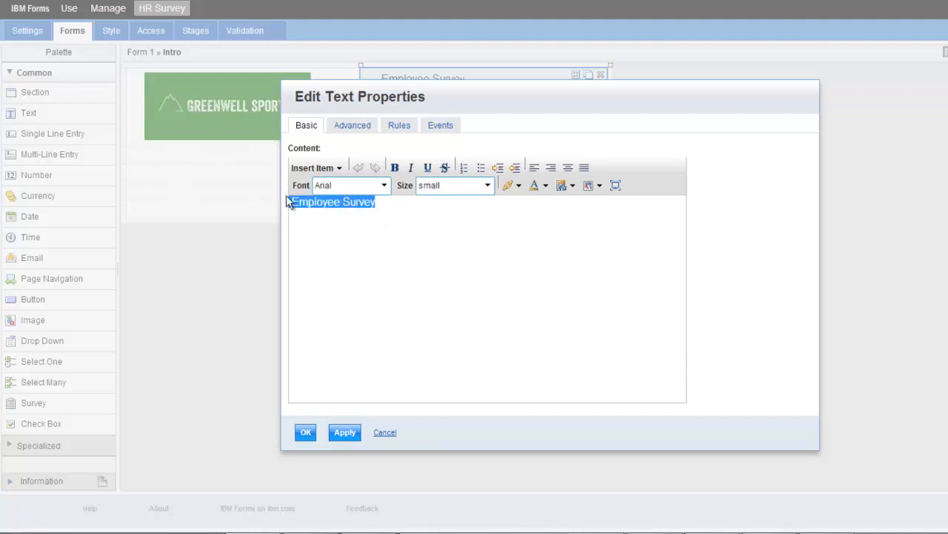
pyautogui.click(395, 168)
pyautogui.click(487, 186)
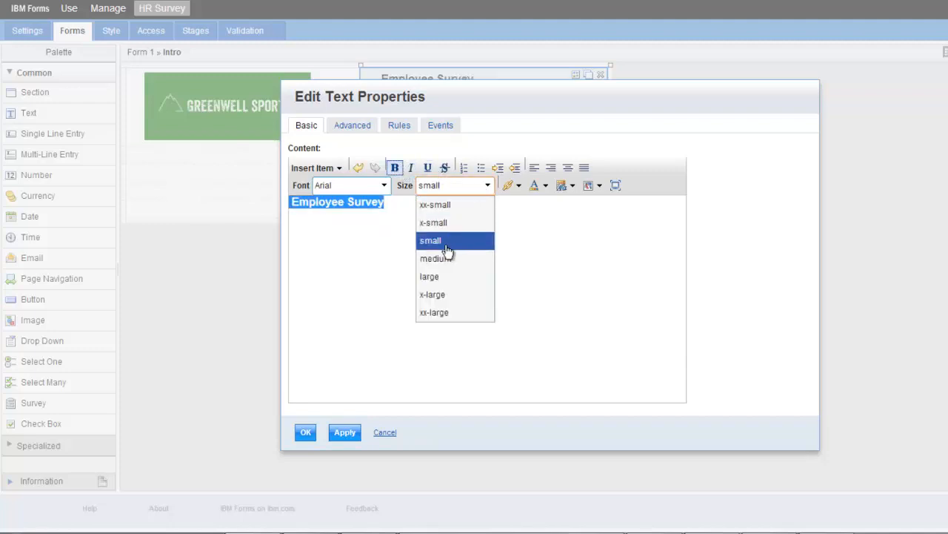
pyautogui.click(445, 259)
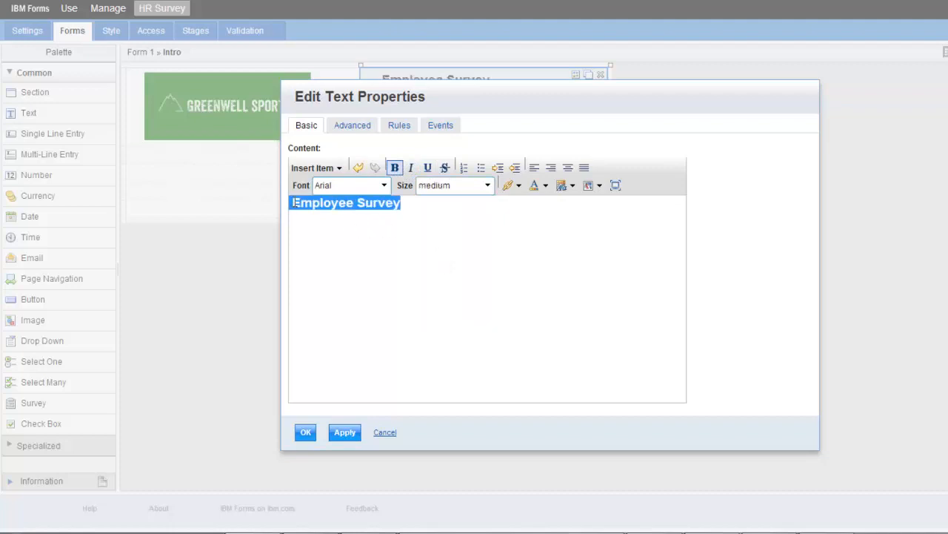
pyautogui.click(294, 202)
pyautogui.press('Return')
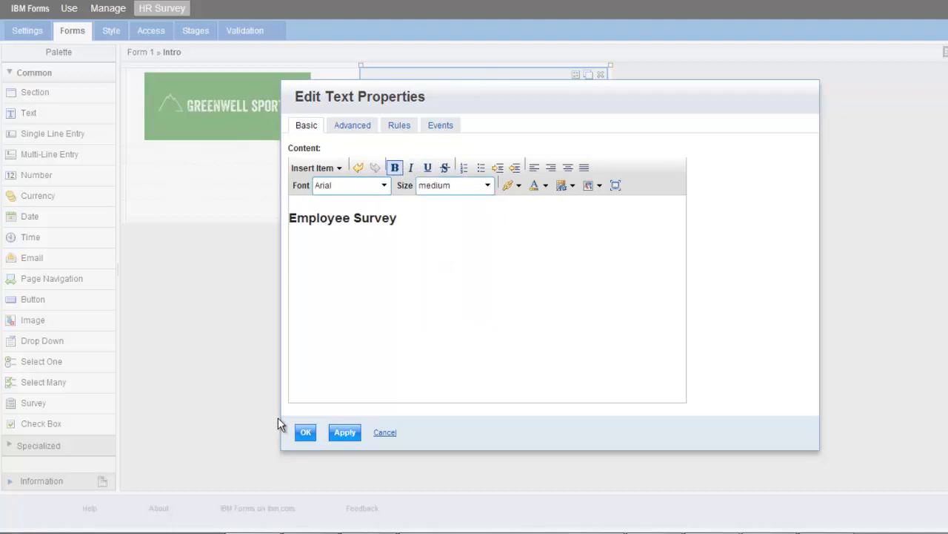
pyautogui.click(306, 432)
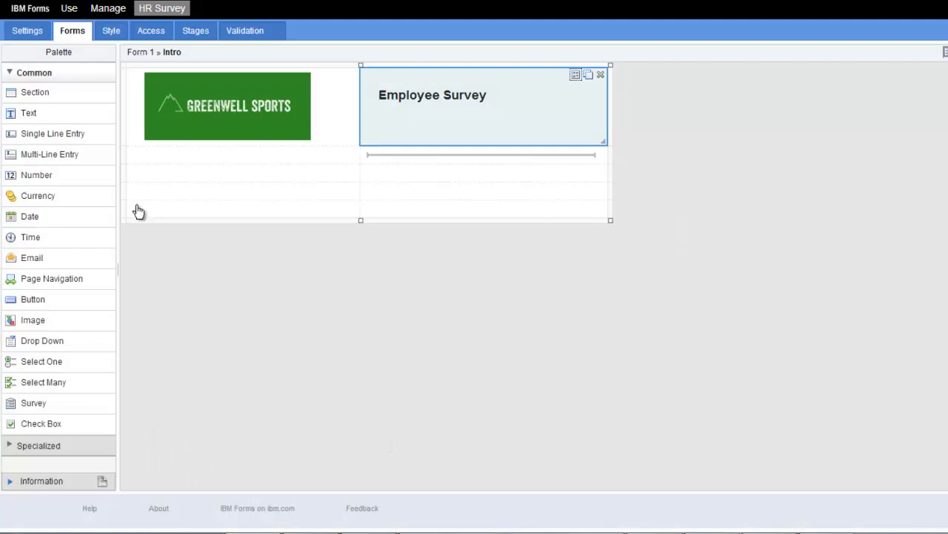
# - Add a single line entry below the logo and label it "First Name"
pyautogui.moveTo(53, 134); pyautogui.dragTo(159, 162)
pyautogui.click(177, 158)
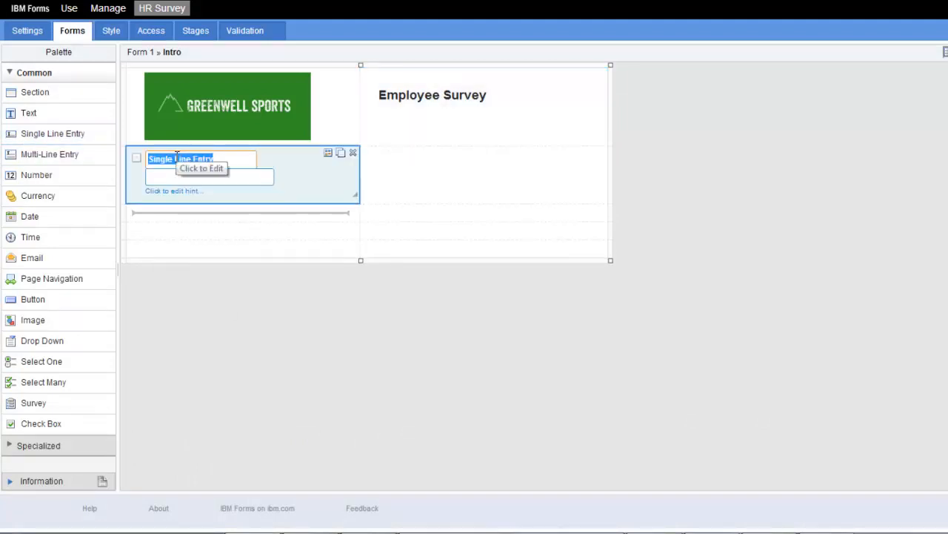
pyautogui.write('First Name')
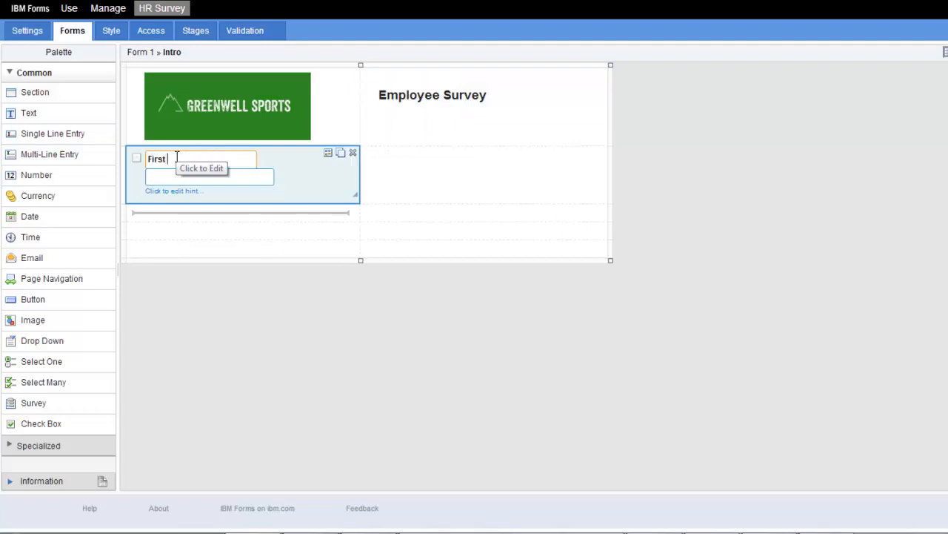
# - Duplicate the First Name entry into the adjacent column as "Last Name", and add an Email item below First Name
pyautogui.click(340, 152)
pyautogui.moveTo(301, 224); pyautogui.dragTo(415, 157)
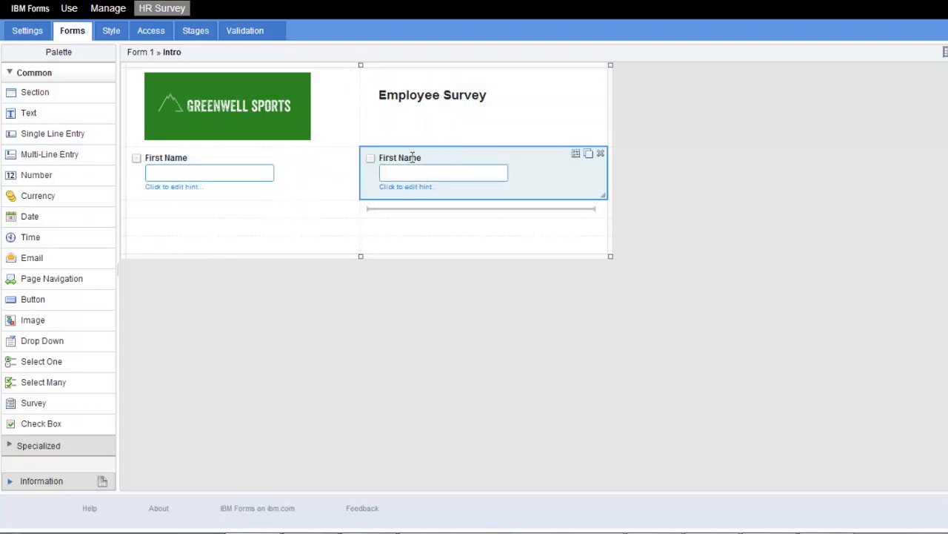
pyautogui.click(393, 155)
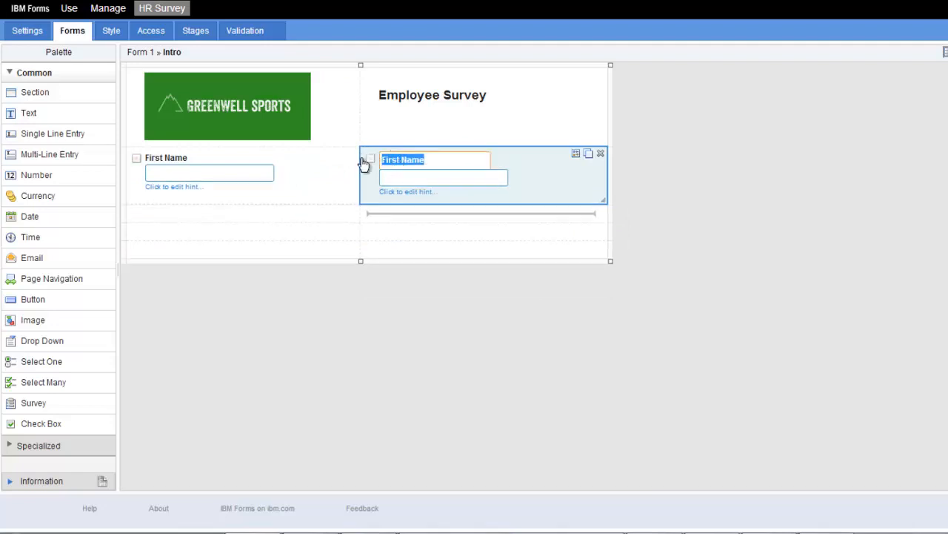
pyautogui.doubleClick(399, 159)
pyautogui.write('La')
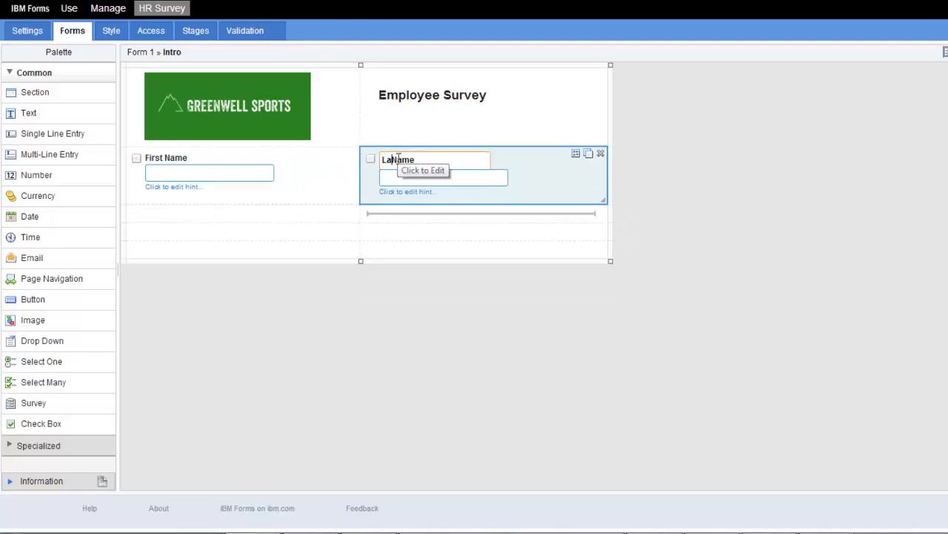
pyautogui.press('Return')
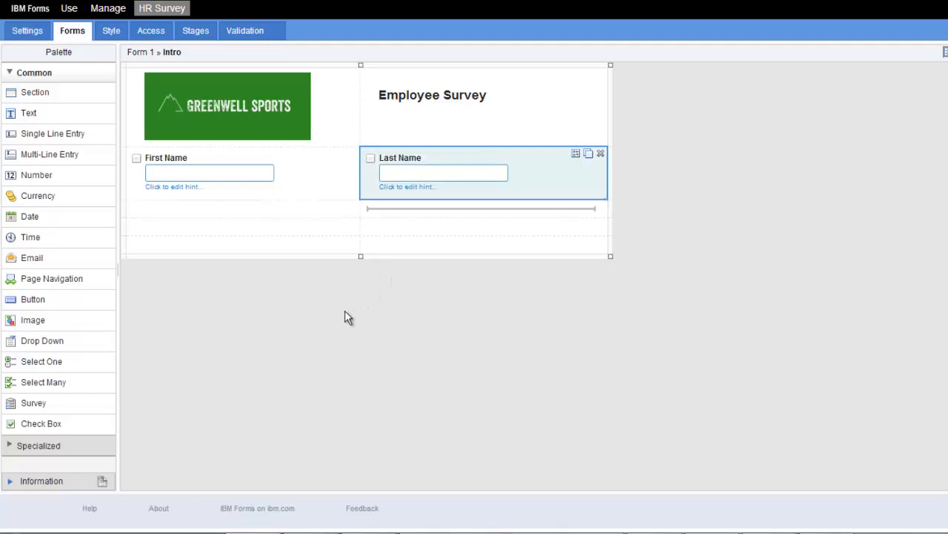
pyautogui.moveTo(80, 271); pyautogui.dragTo(182, 216)
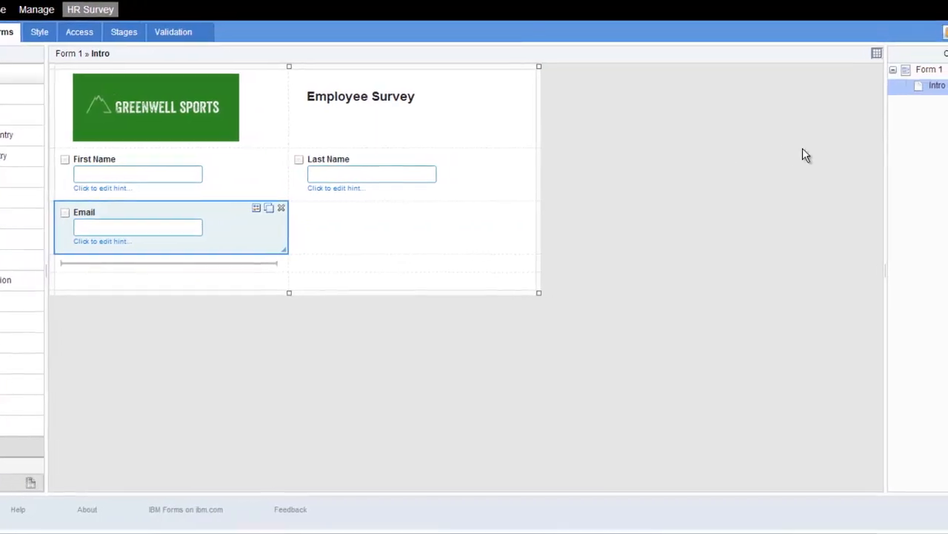
# - Make the Intro page's onShow event call the Get Current Portal User Information service from the General catalog
pyautogui.click(903, 88)
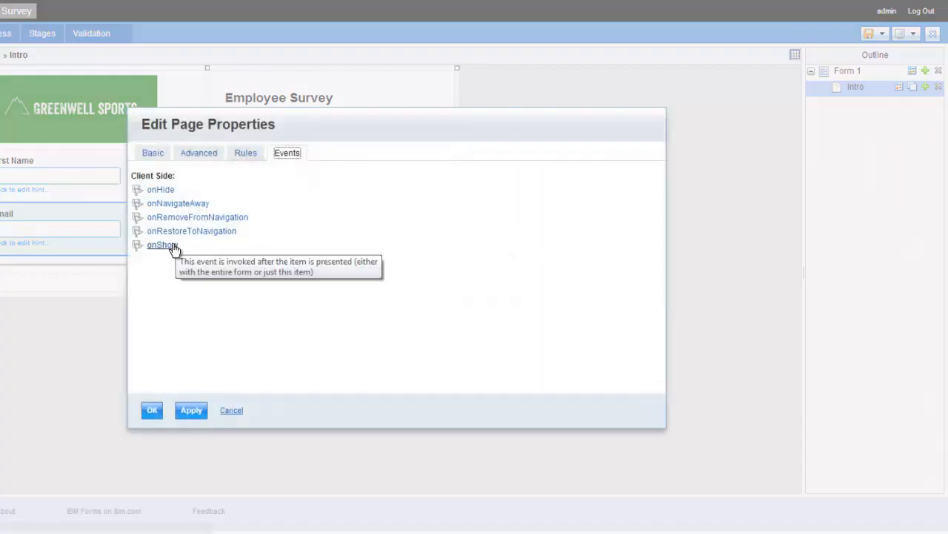
pyautogui.click(168, 246)
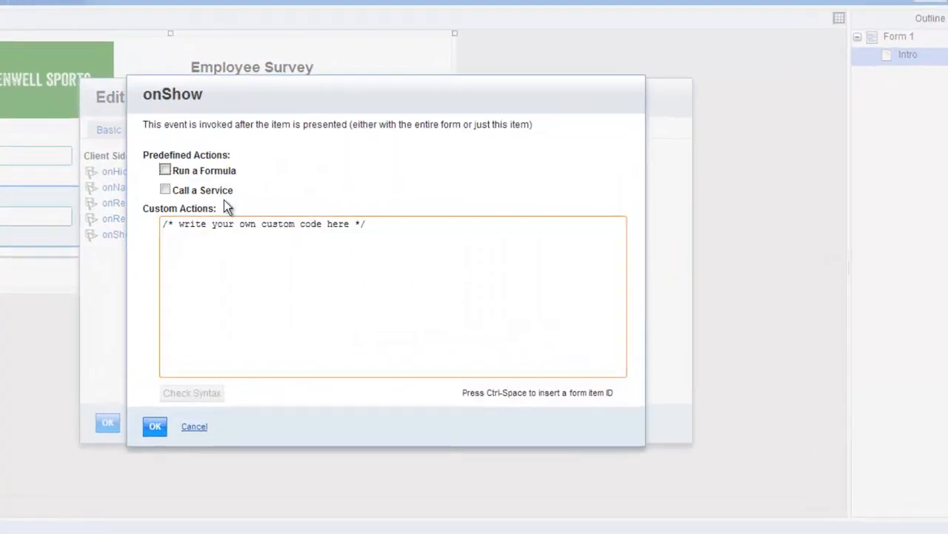
pyautogui.click(162, 188)
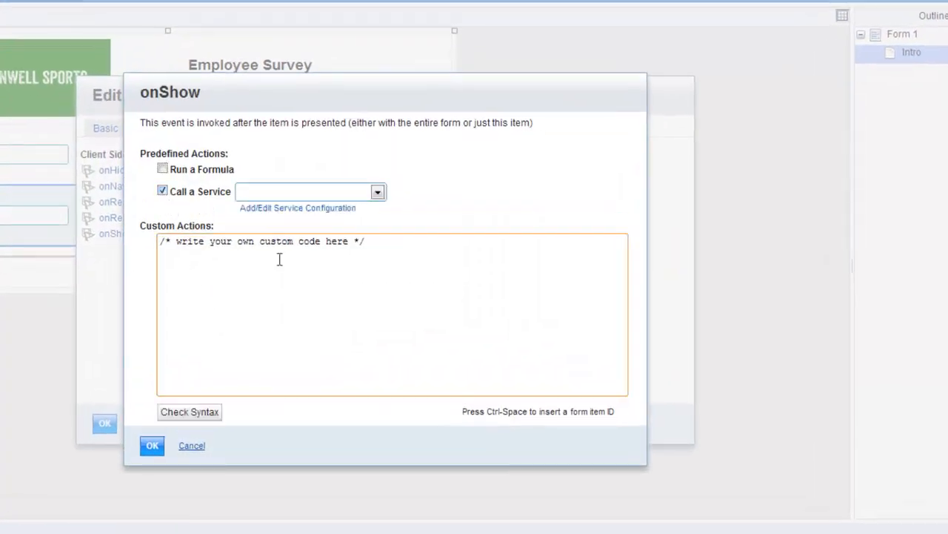
pyautogui.click(330, 212)
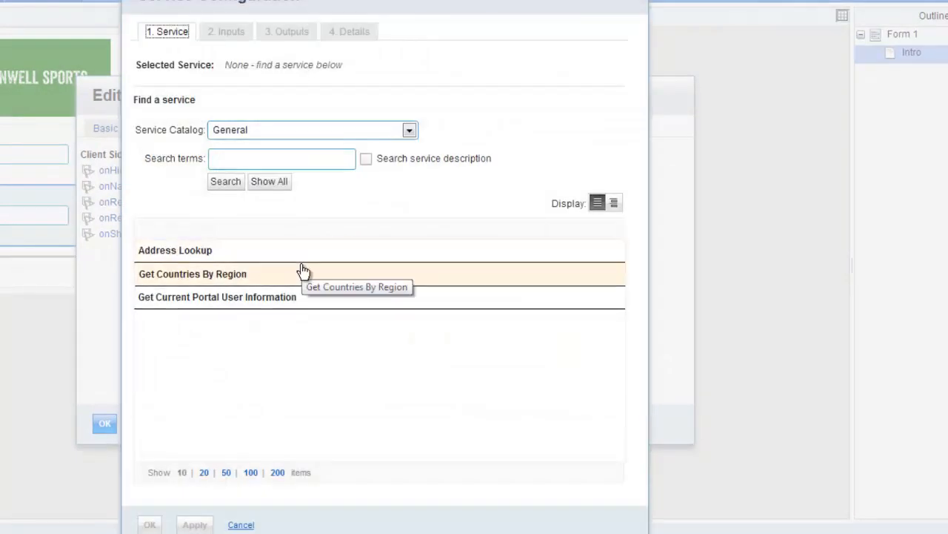
pyautogui.click(272, 297)
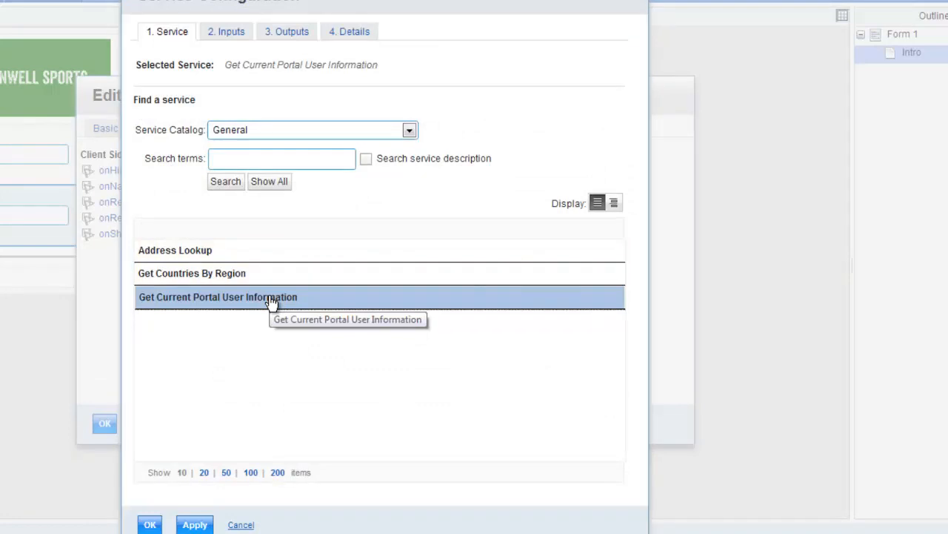
# - Assign the service's Surname output to the Last Name field
pyautogui.click(293, 34)
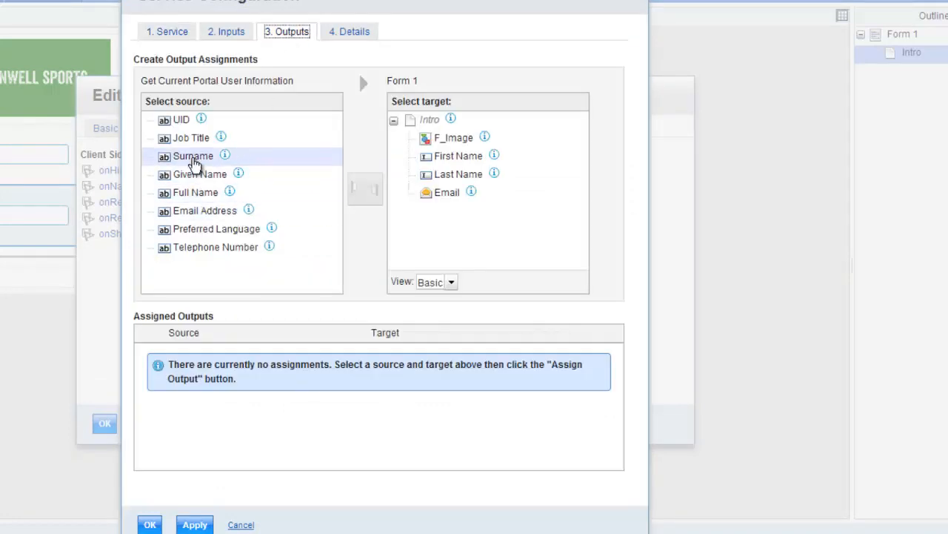
pyautogui.click(194, 158)
pyautogui.click(453, 175)
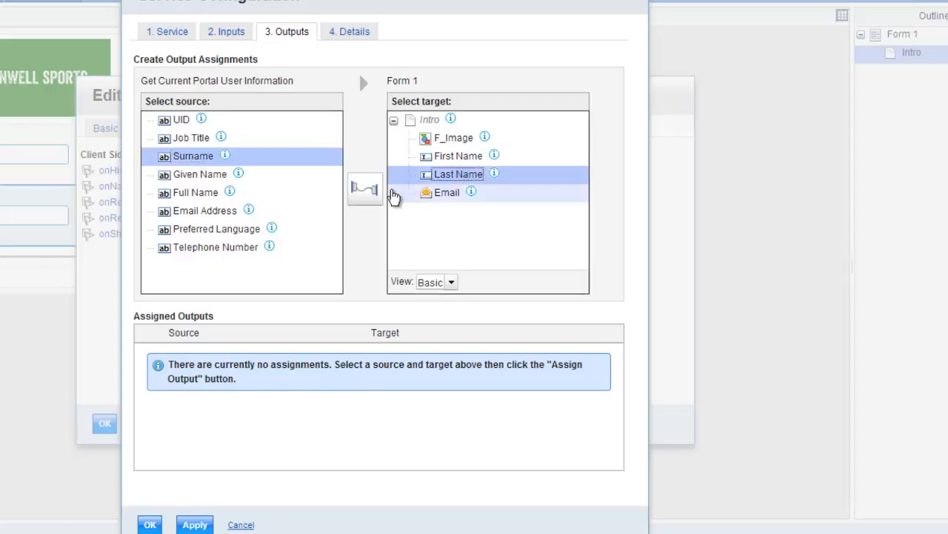
pyautogui.click(365, 189)
# - Assign the service's Email Address output to the First Name field
pyautogui.click(201, 176)
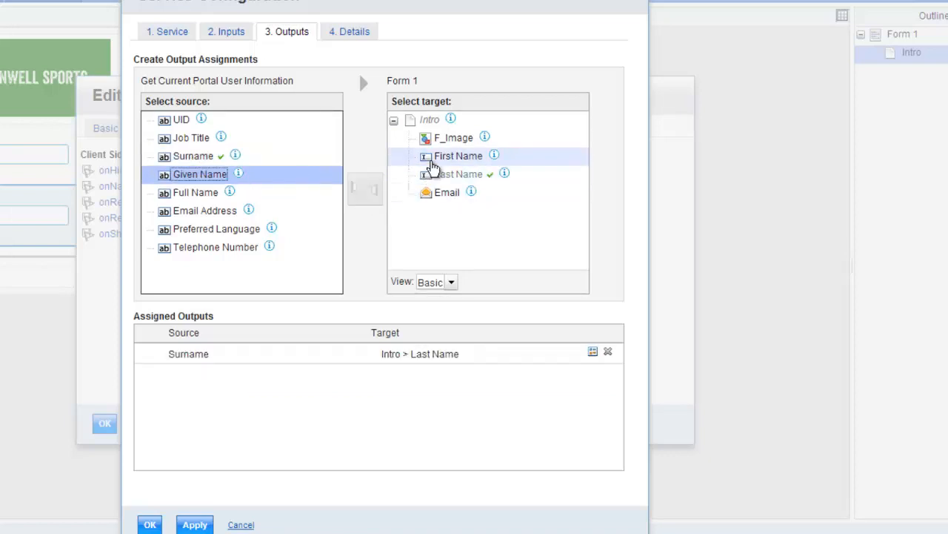
pyautogui.click(426, 156)
pyautogui.click(223, 211)
pyautogui.click(365, 189)
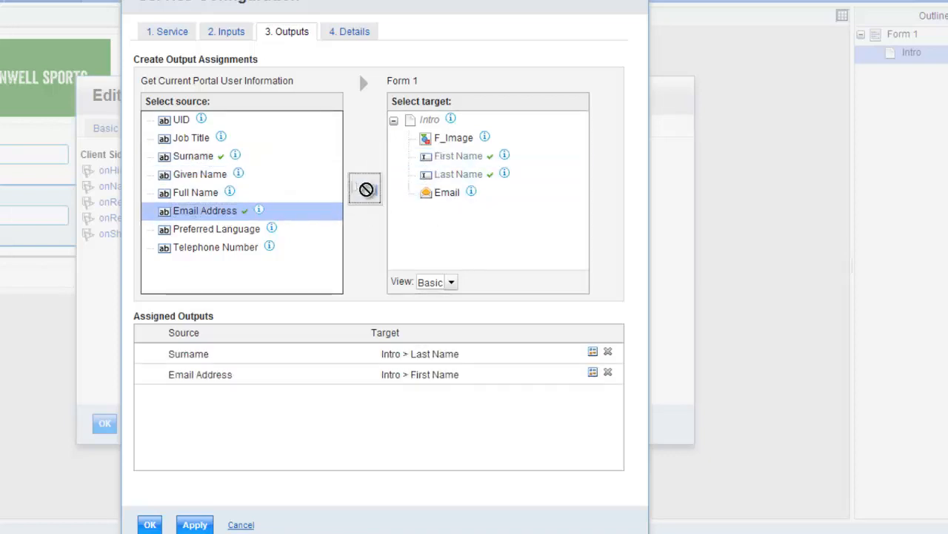
# - Assign the Email Address output to the Email field and accept the service, event and page settings
pyautogui.click(445, 195)
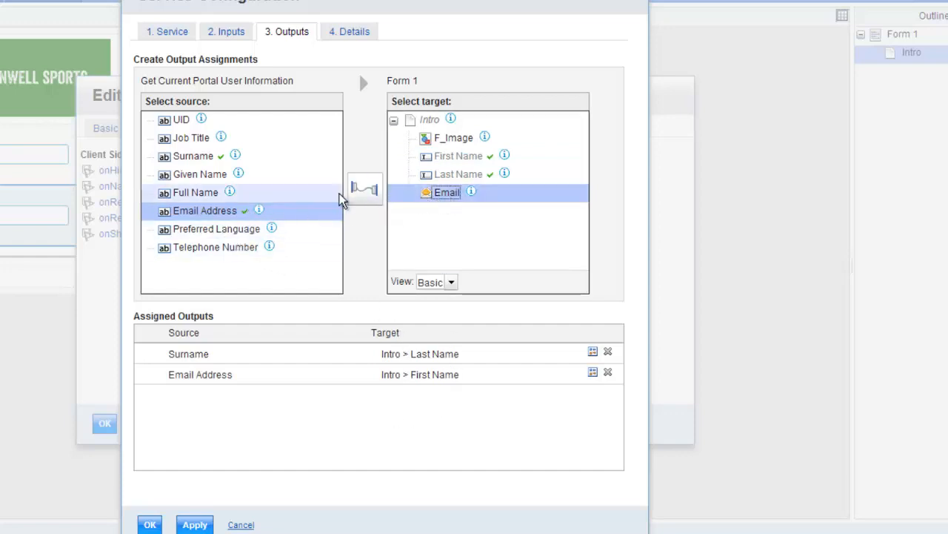
pyautogui.click(367, 189)
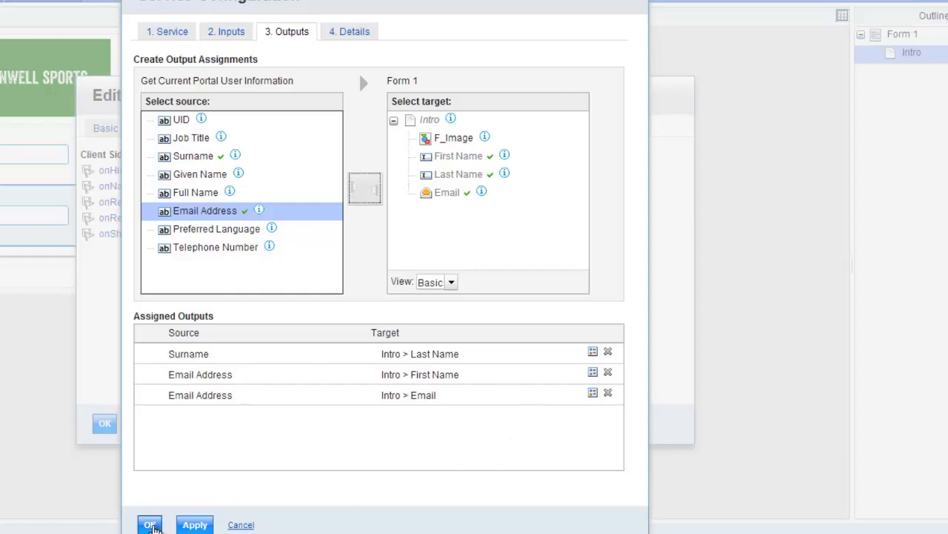
pyautogui.click(151, 525)
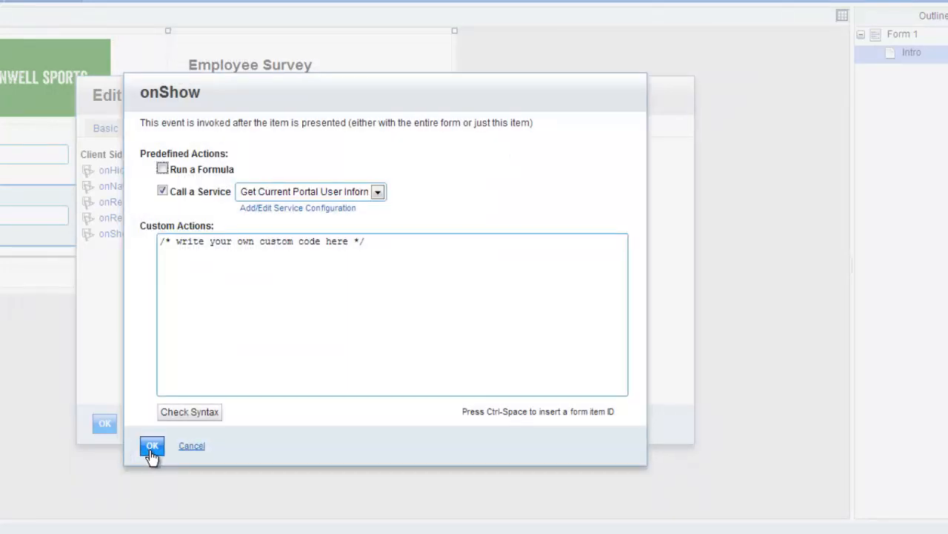
pyautogui.click(153, 444)
pyautogui.click(110, 430)
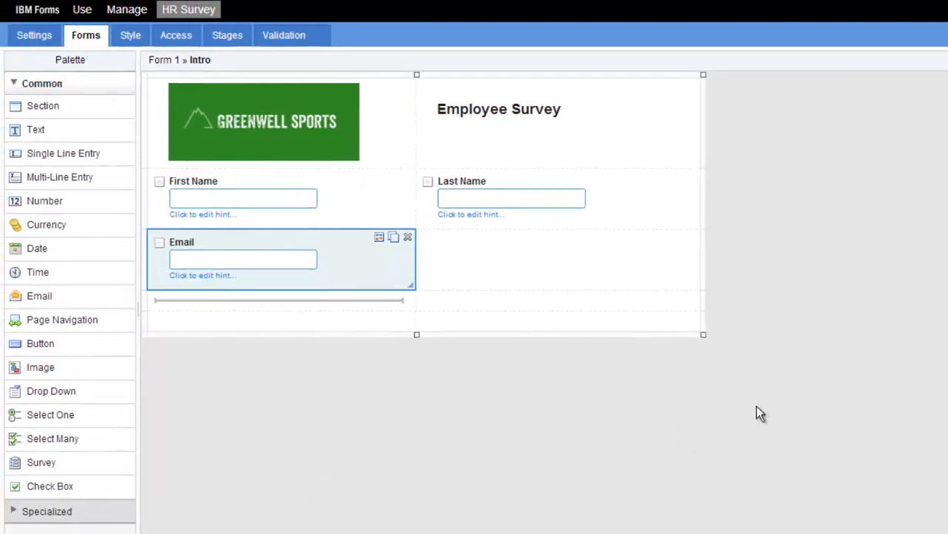
# - Add a text item below Email spanning both columns, paste in the Greenwell Sports introduction paragraph, and remove its leading space
pyautogui.moveTo(89, 129); pyautogui.dragTo(227, 305)
pyautogui.moveTo(412, 312); pyautogui.dragTo(601, 308)
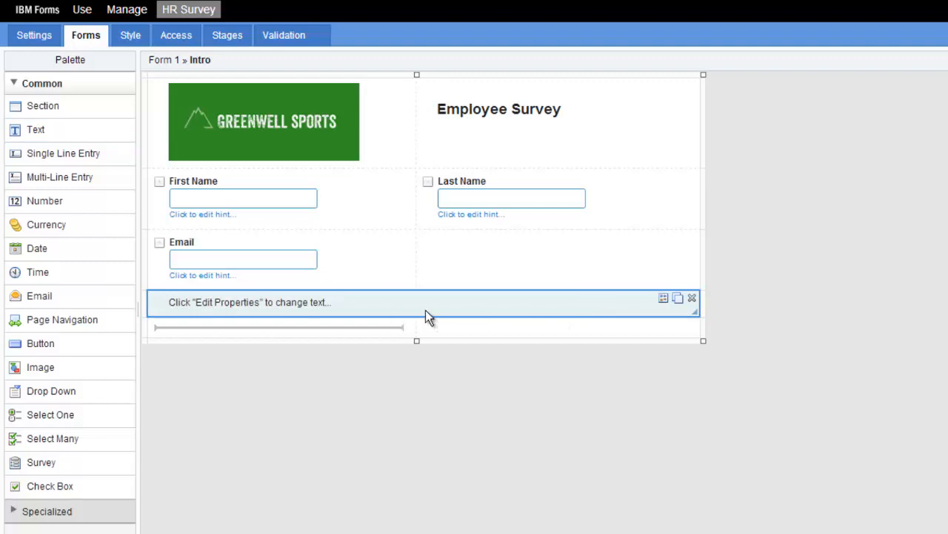
pyautogui.doubleClick(480, 314)
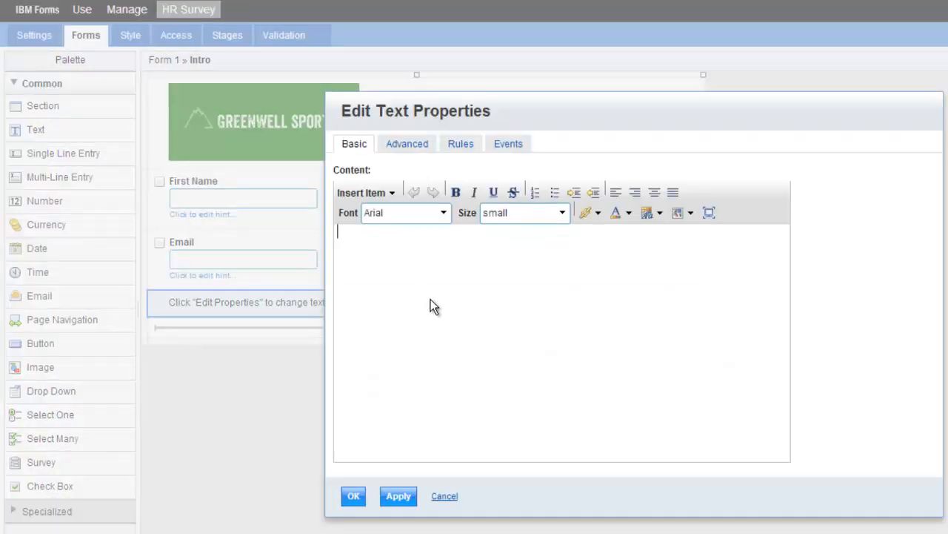
pyautogui.hotkey('ctrl', 'v')
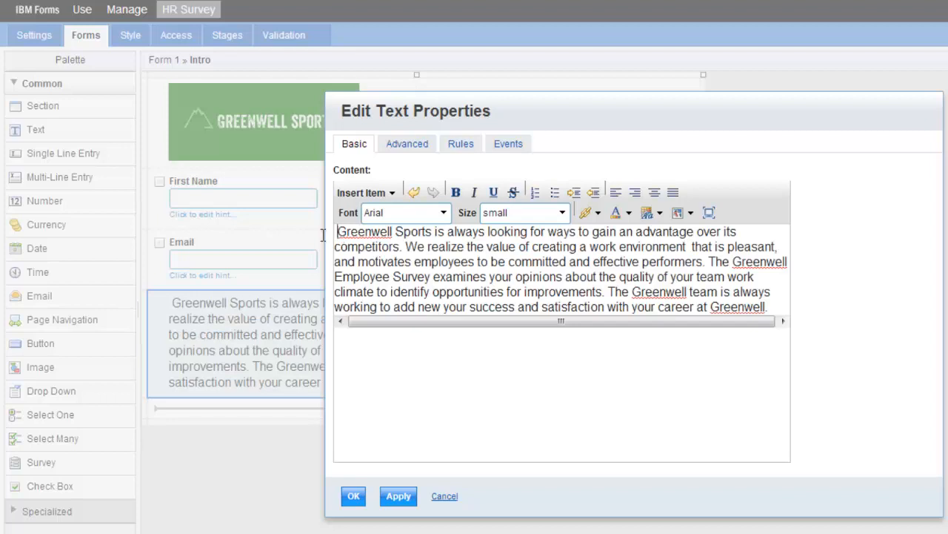
pyautogui.press('BackSpace')
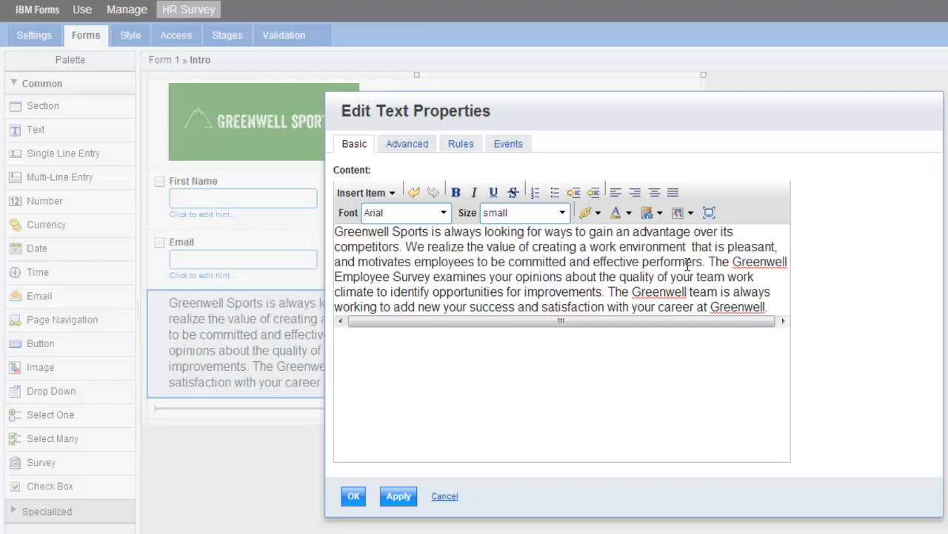
# - Set the whole introduction paragraph to size x-small and accept the text properties
pyautogui.moveTo(775, 306); pyautogui.dragTo(329, 229)
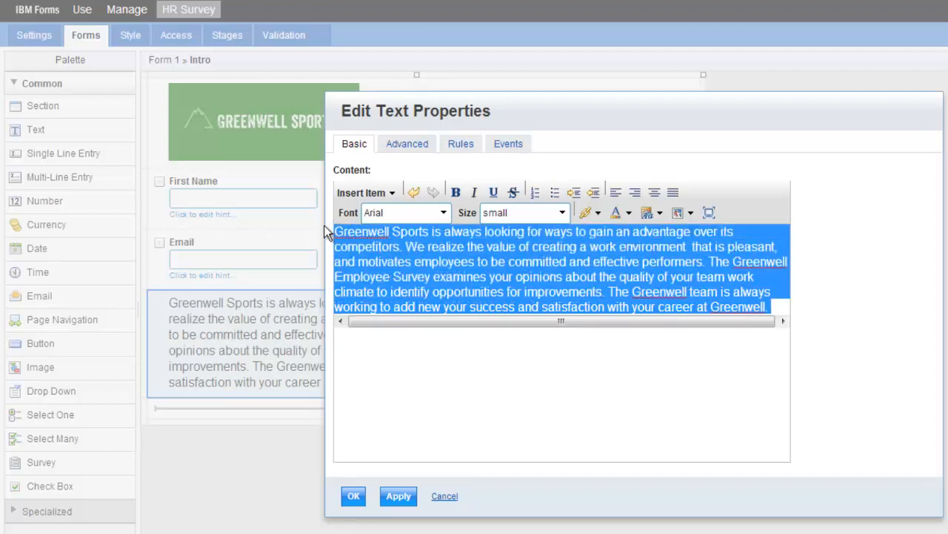
pyautogui.click(561, 213)
pyautogui.click(519, 256)
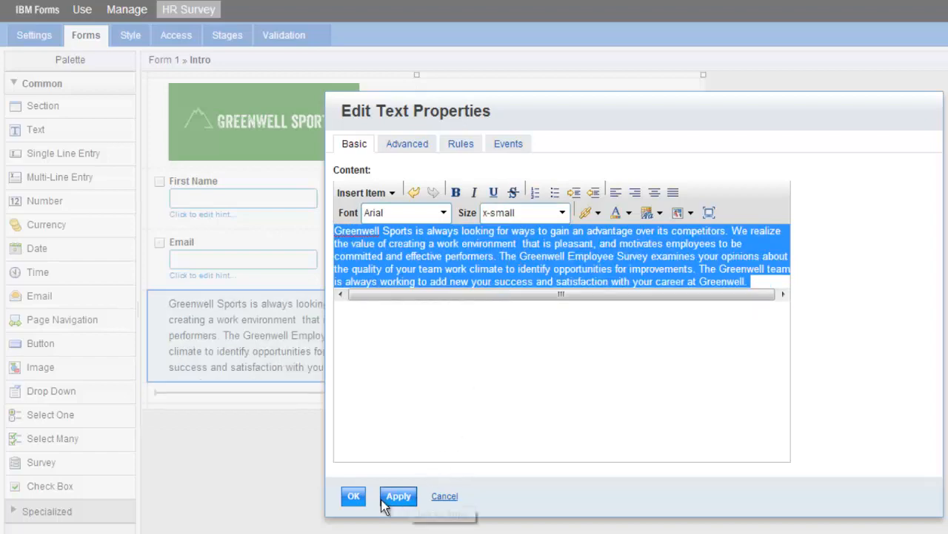
pyautogui.click(353, 498)
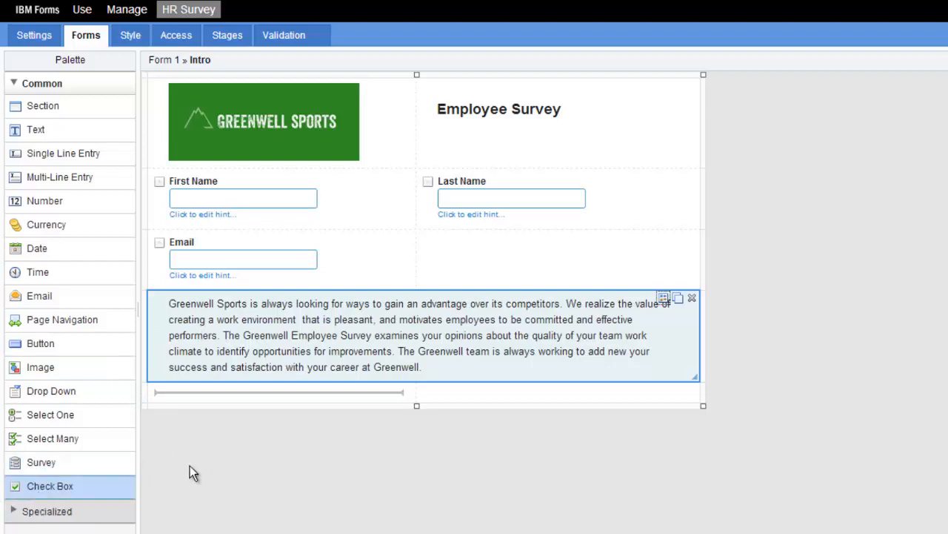
# - Add a check box below the introduction text, spanning both columns, labelled "Click if you agree and to start"
pyautogui.moveTo(189, 466); pyautogui.dragTo(220, 387)
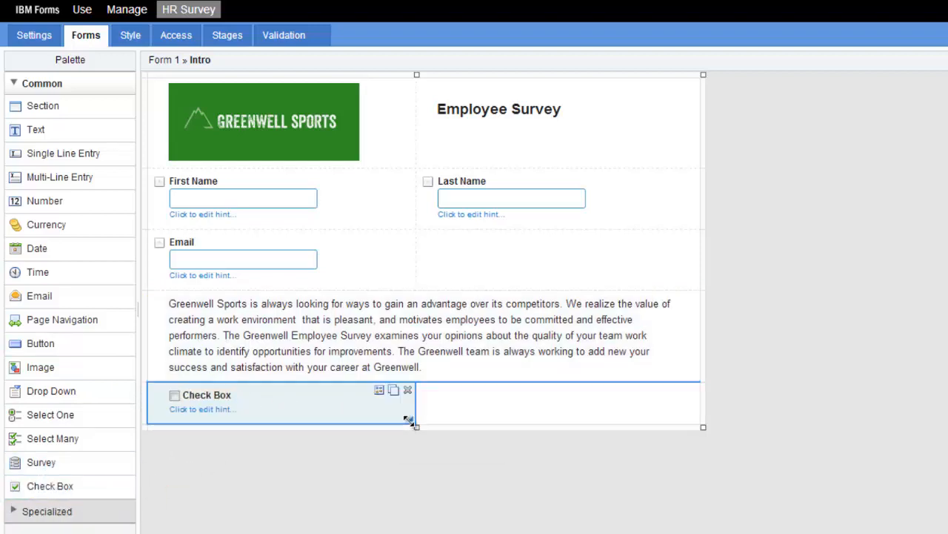
pyautogui.moveTo(408, 420); pyautogui.dragTo(548, 418)
pyautogui.click(223, 396)
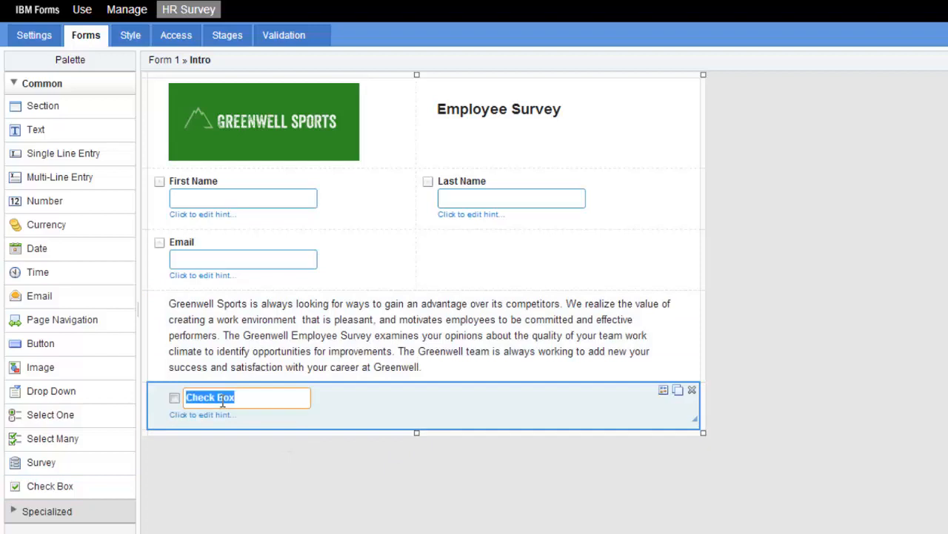
pyautogui.write('Cli')
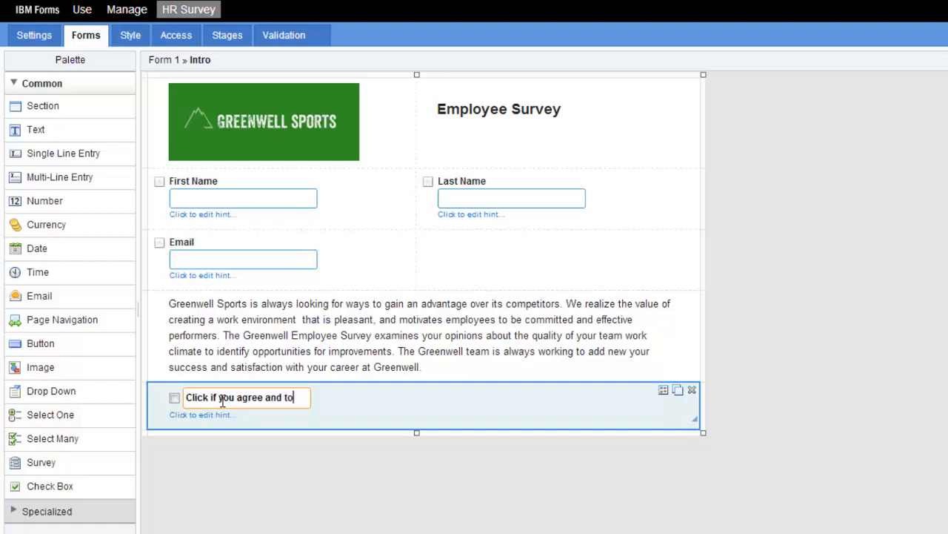
pyautogui.write('ck if you agree and to start')
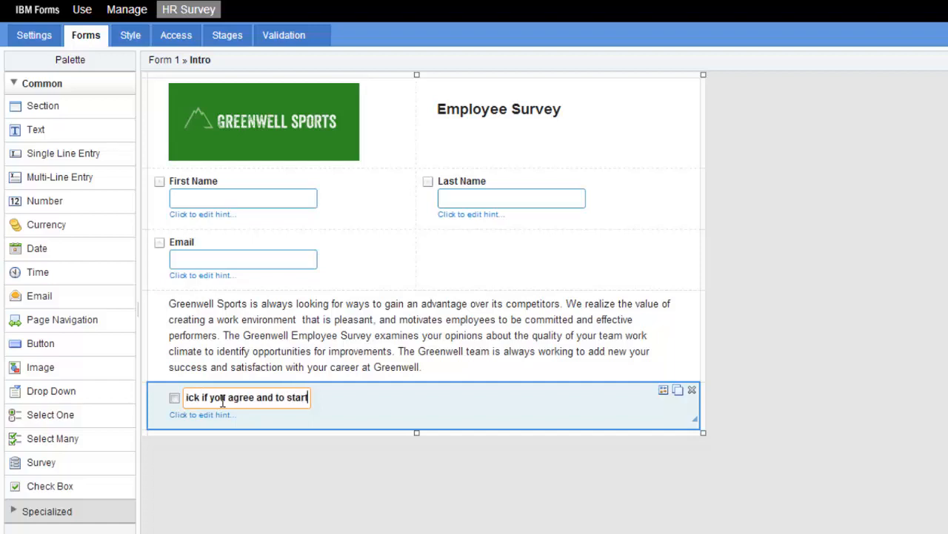
pyautogui.press('Return')
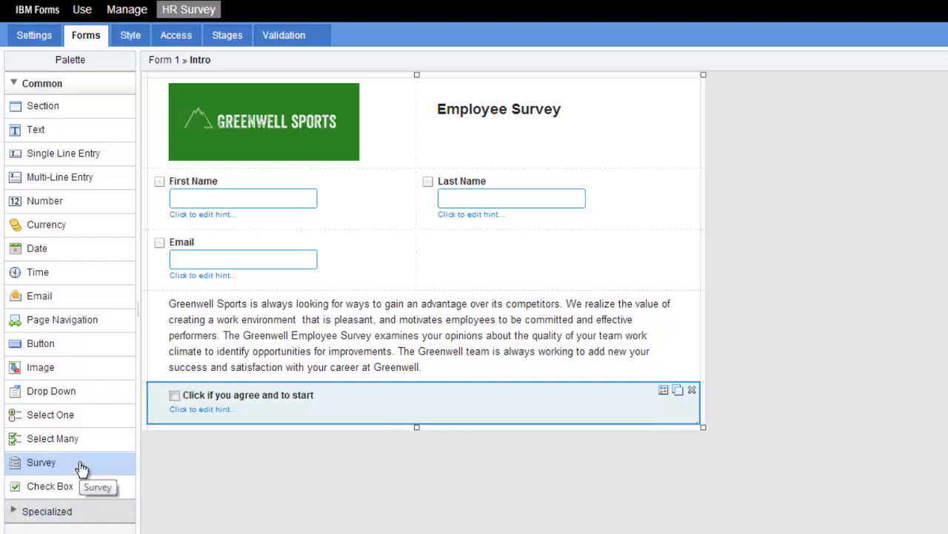
# - Add a page navigation item below the check box and give it a rule that hides it when conditions are met
pyautogui.moveTo(93, 321); pyautogui.dragTo(186, 432)
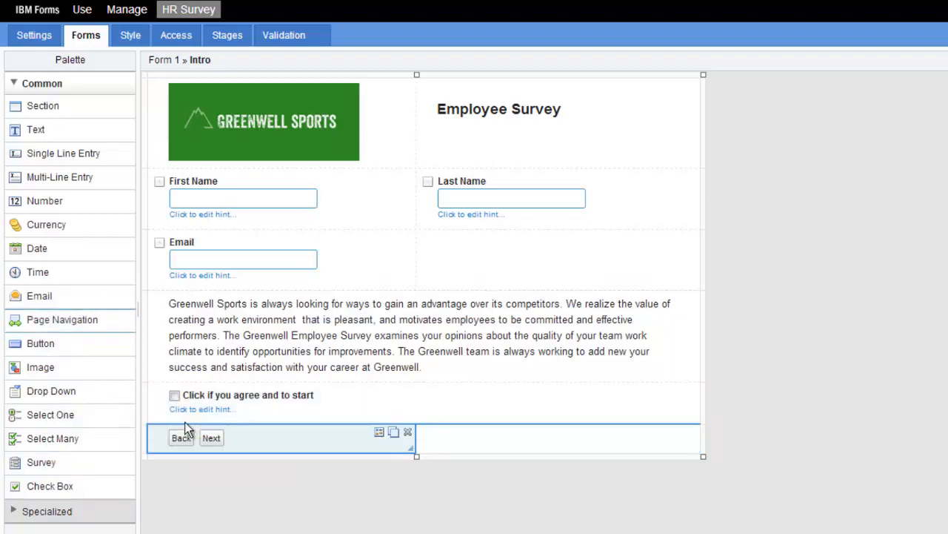
pyautogui.click(379, 433)
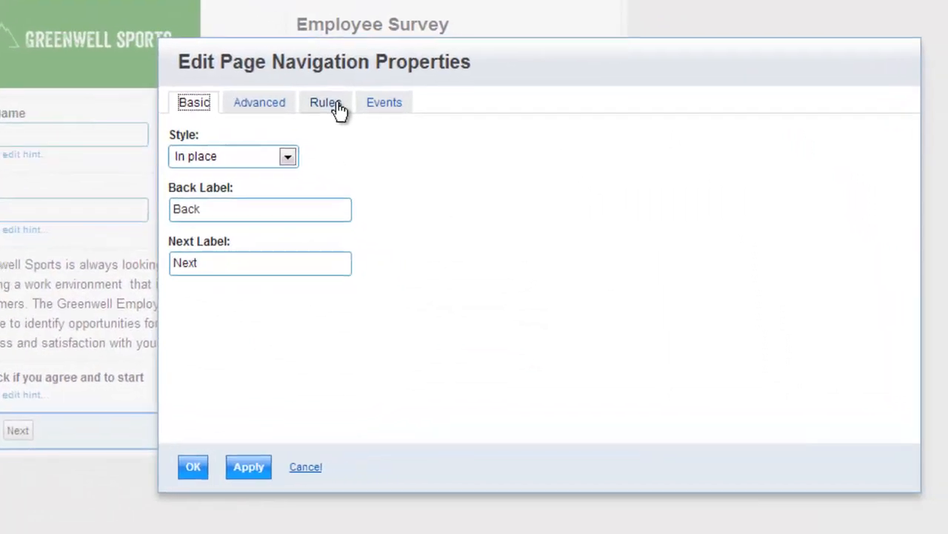
pyautogui.click(460, 172)
pyautogui.click(300, 141)
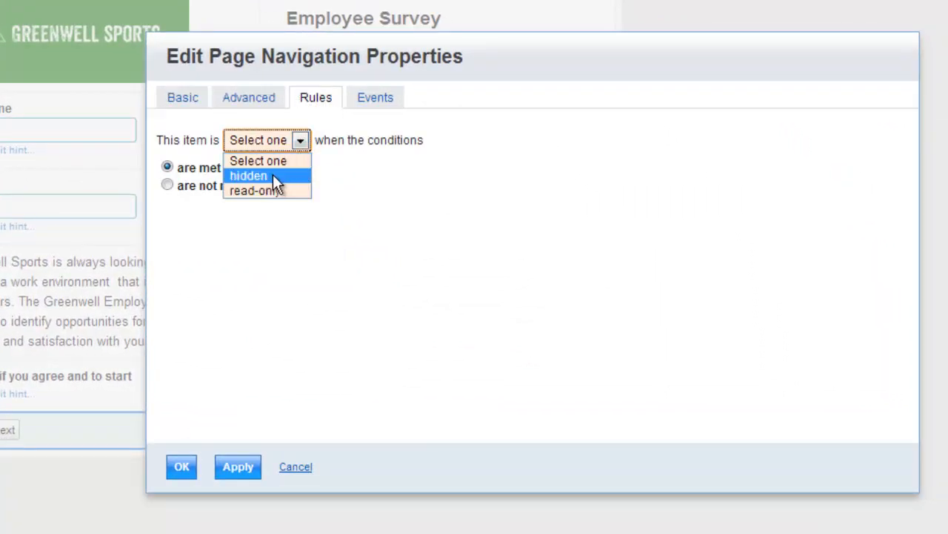
pyautogui.click(272, 176)
# - Add the rule condition that "Click if you agree and to start" equals unchecked, accept it, and widen the page navigation across both columns
pyautogui.click(691, 241)
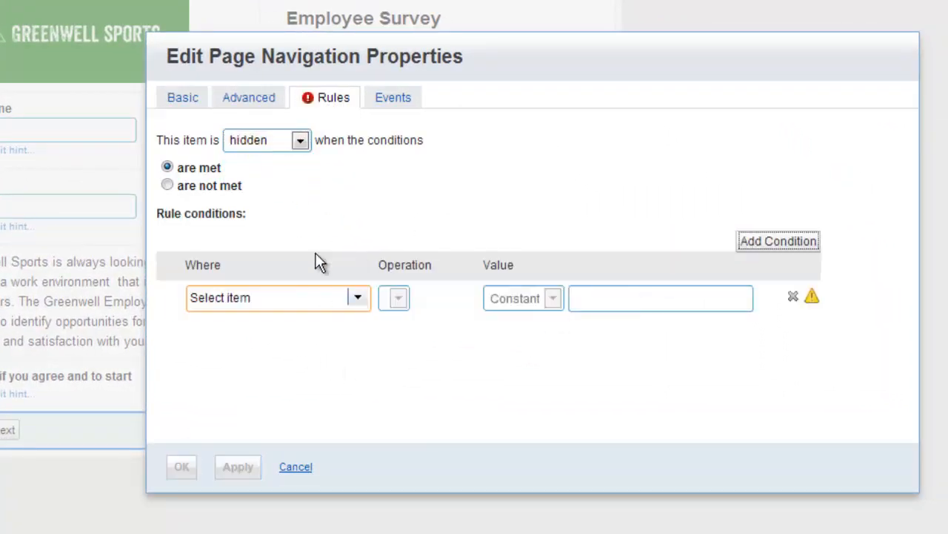
pyautogui.click(361, 297)
pyautogui.click(311, 428)
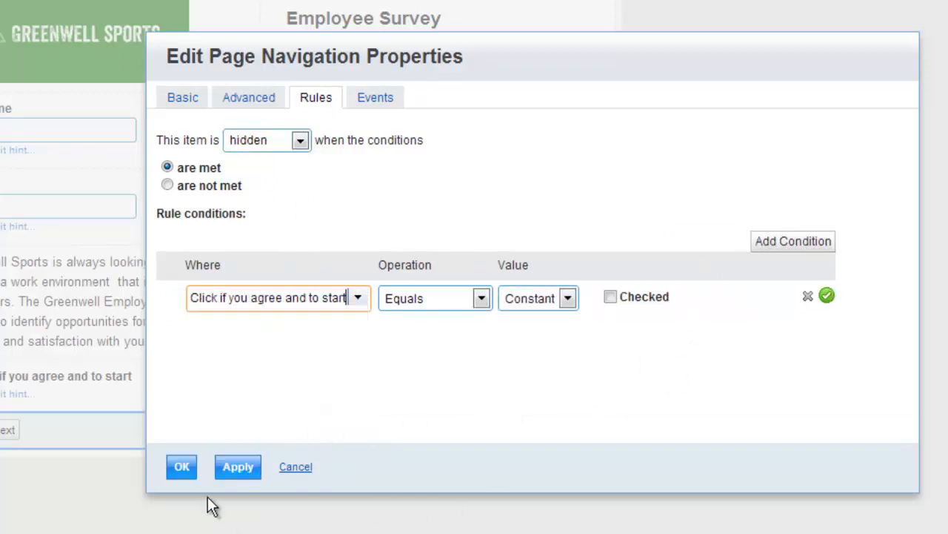
pyautogui.click(181, 466)
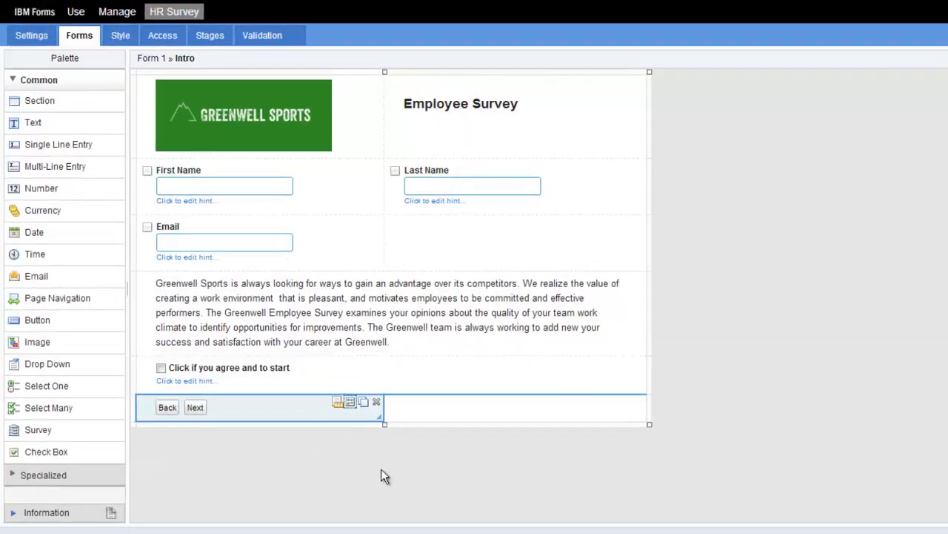
pyautogui.moveTo(380, 417); pyautogui.dragTo(564, 419)
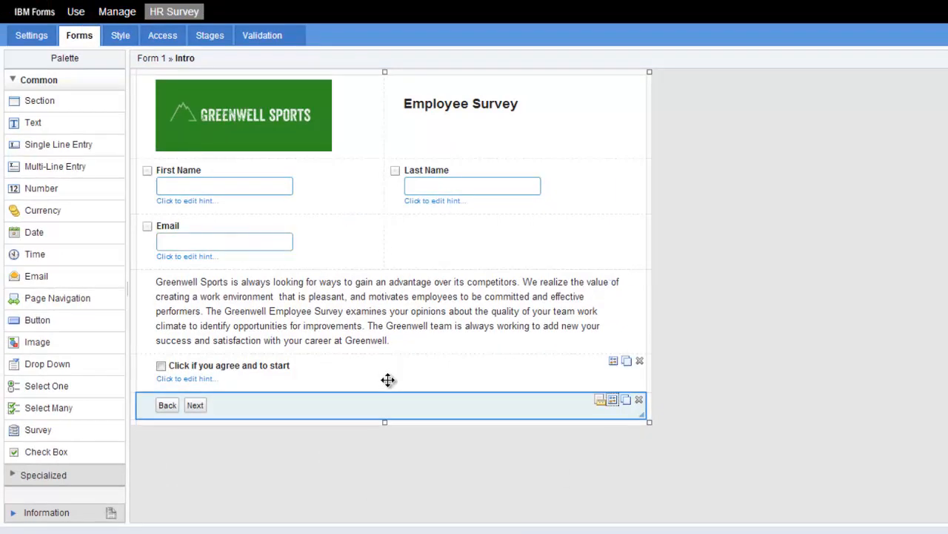
# - Preview the form and tick the agreement check box to test the page navigation rule
pyautogui.click(897, 33)
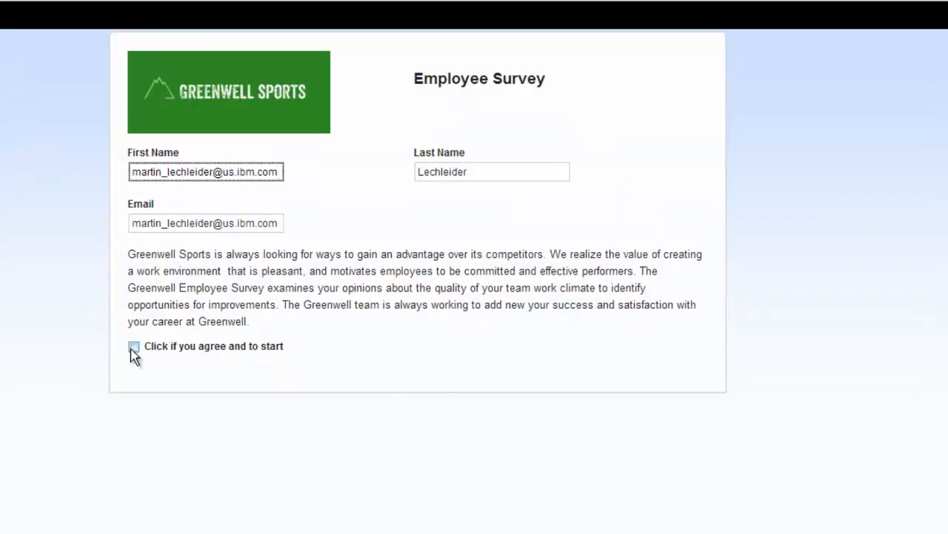
pyautogui.click(133, 347)
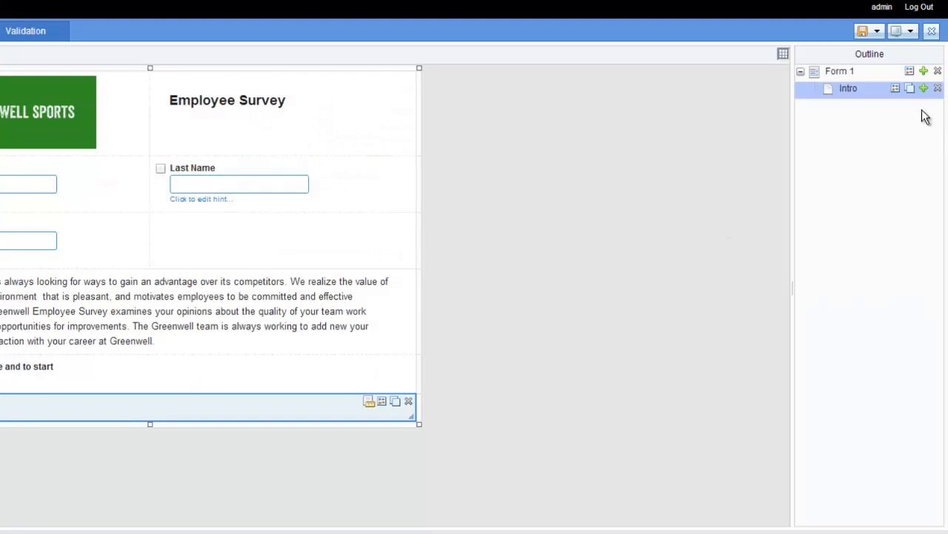
# - Add a new page after Intro and name it "Page 1"
pyautogui.click(924, 88)
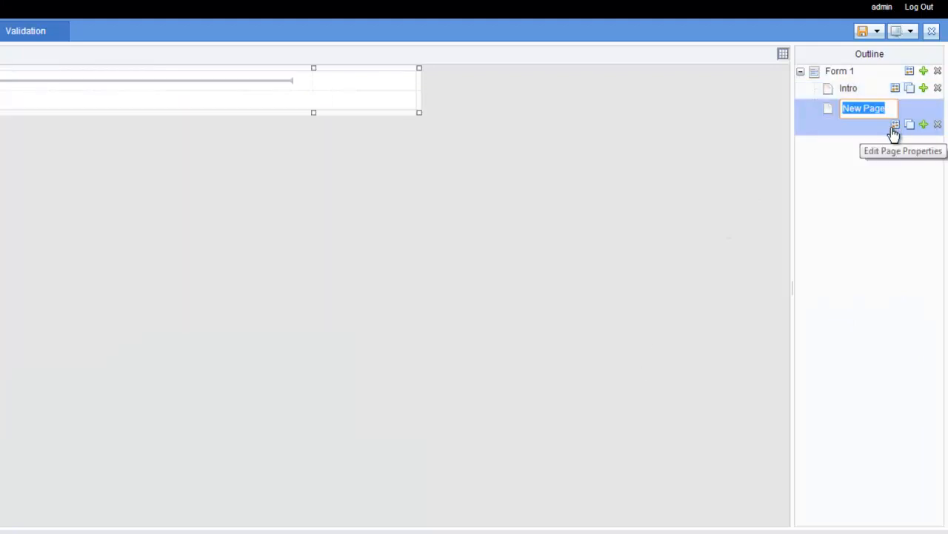
pyautogui.write('Page')
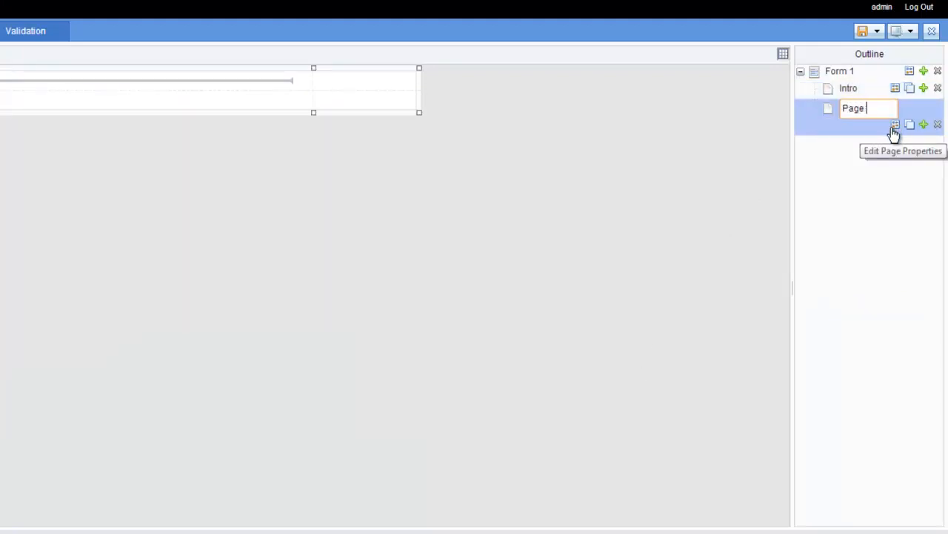
pyautogui.write(' 1')
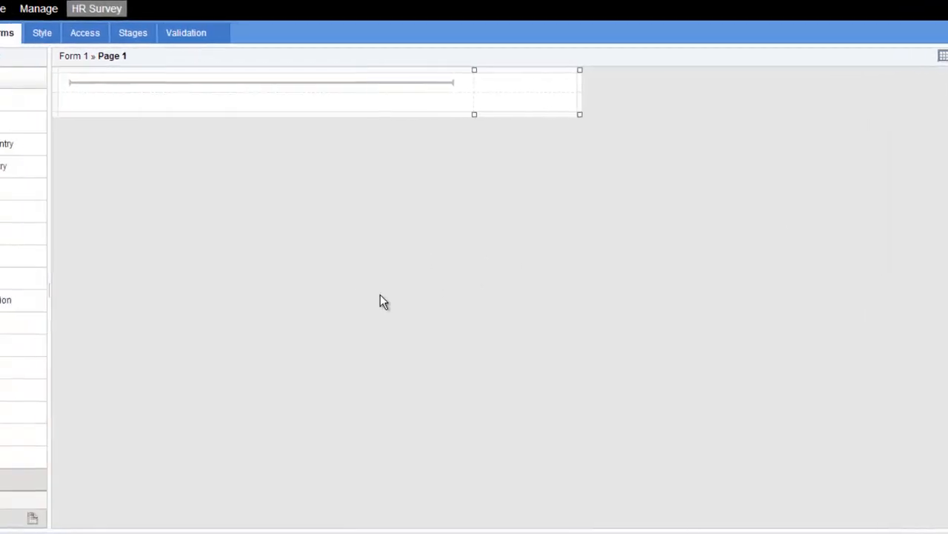
# - Add an image item at the top of Page 1 using the file greenwelllogo.png
pyautogui.moveTo(35, 350); pyautogui.dragTo(234, 89)
pyautogui.click(521, 81)
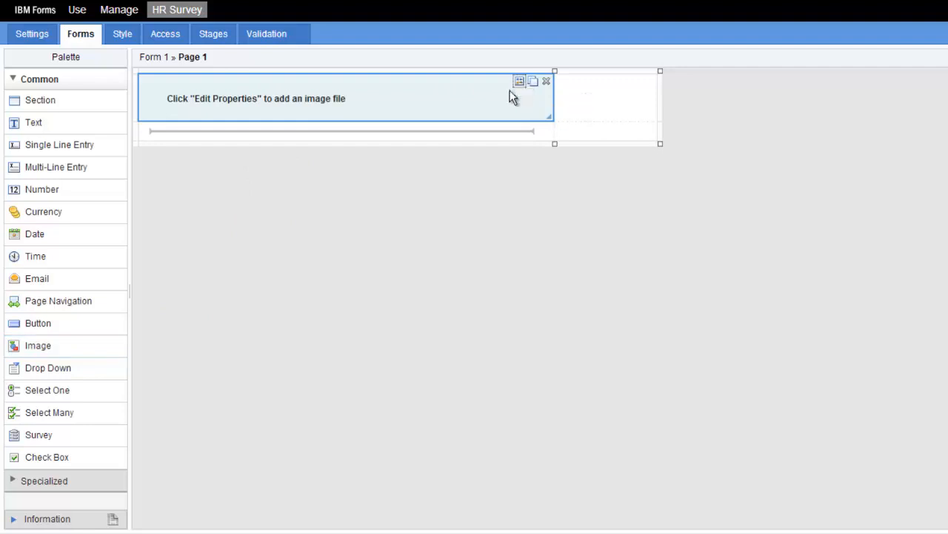
pyautogui.click(375, 209)
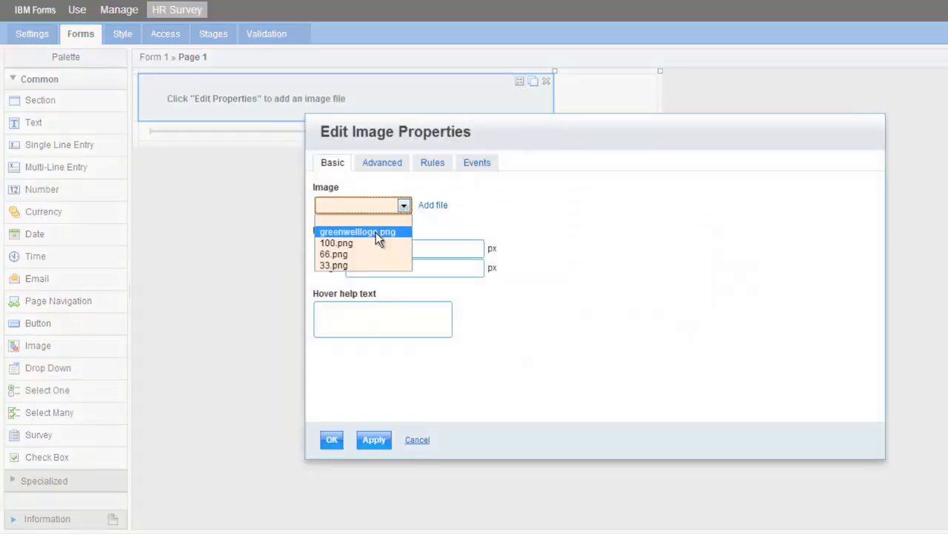
pyautogui.click(376, 232)
pyautogui.click(333, 440)
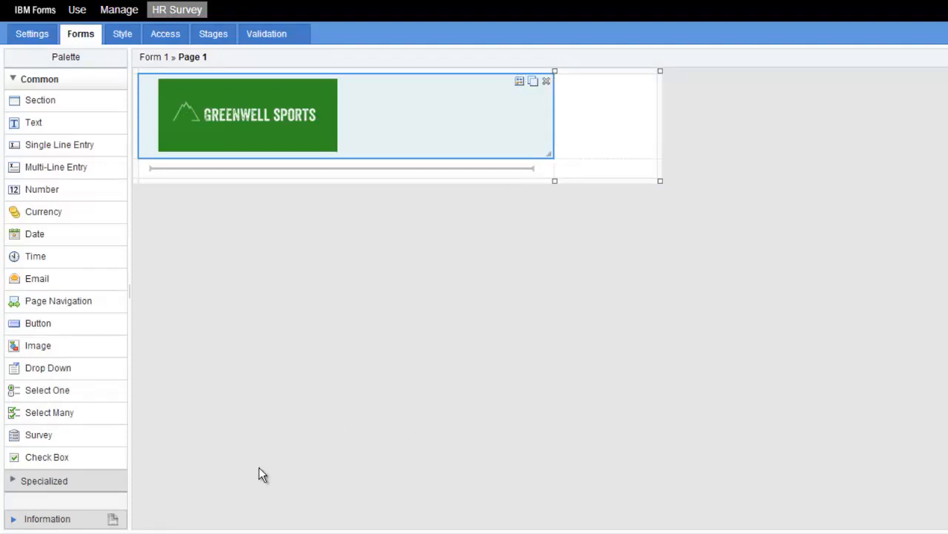
# - Add a Select One item below the logo and title it "Select one of the following"
pyautogui.moveTo(47, 391); pyautogui.dragTo(196, 166)
pyautogui.click(196, 169)
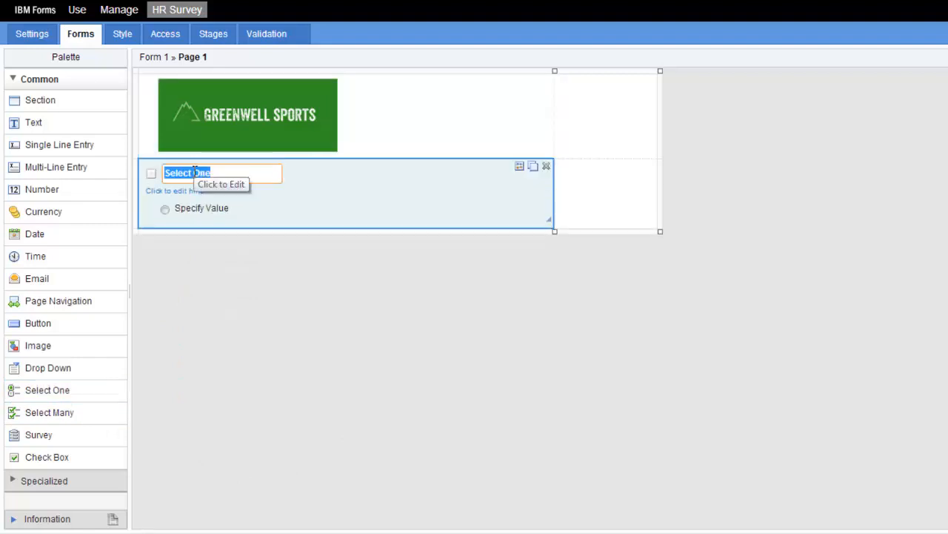
pyautogui.write('S')
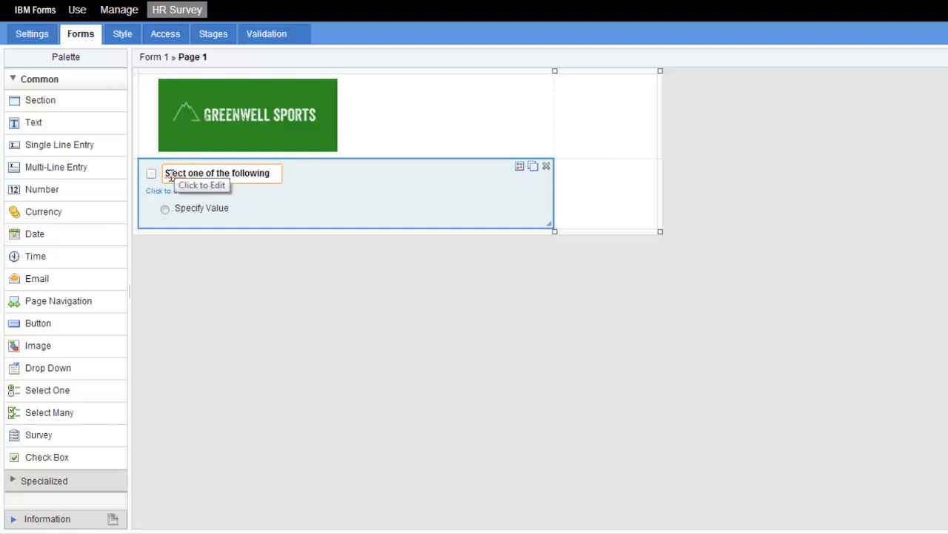
pyautogui.click(171, 174)
pyautogui.write('e')
pyautogui.press('Return')
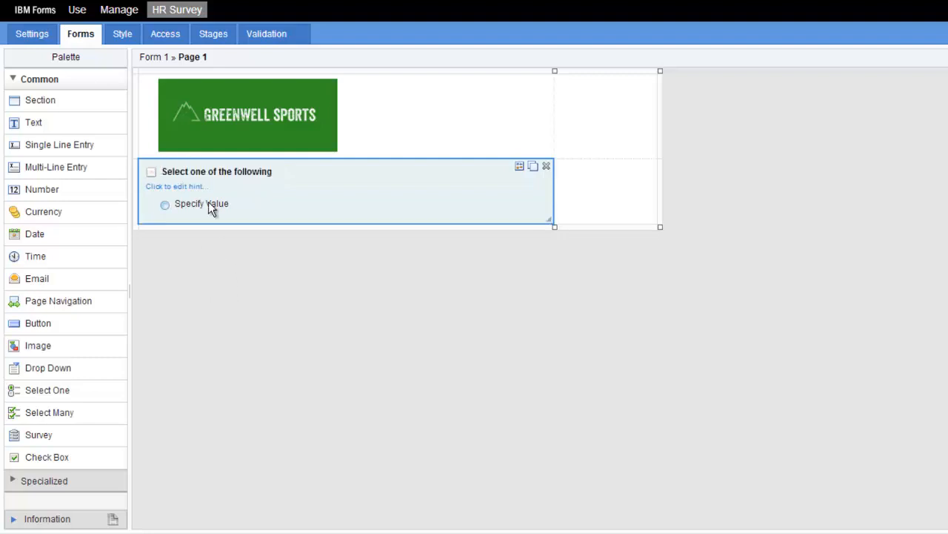
# - In the Select One item's properties, set the first option's displayed value to "Option 1"
pyautogui.click(519, 167)
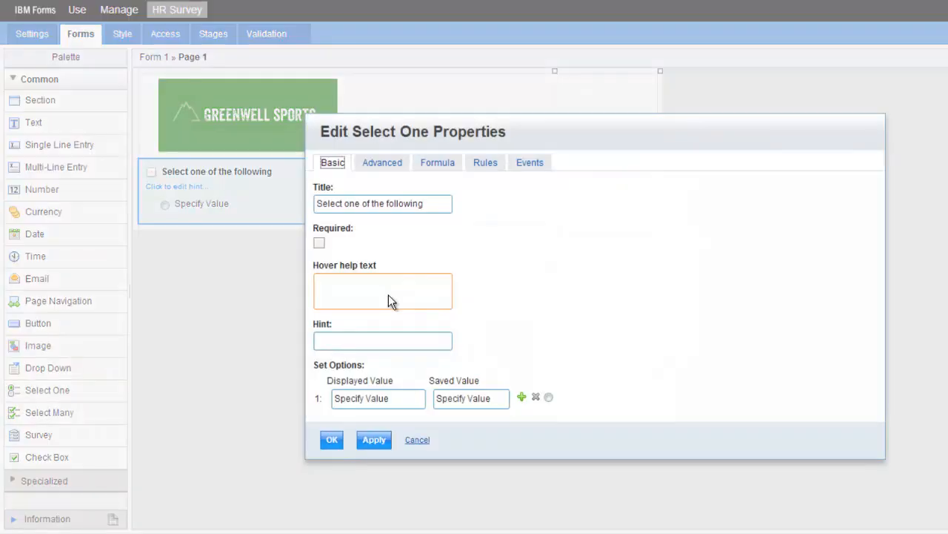
pyautogui.moveTo(412, 398); pyautogui.dragTo(298, 399)
pyautogui.write('O')
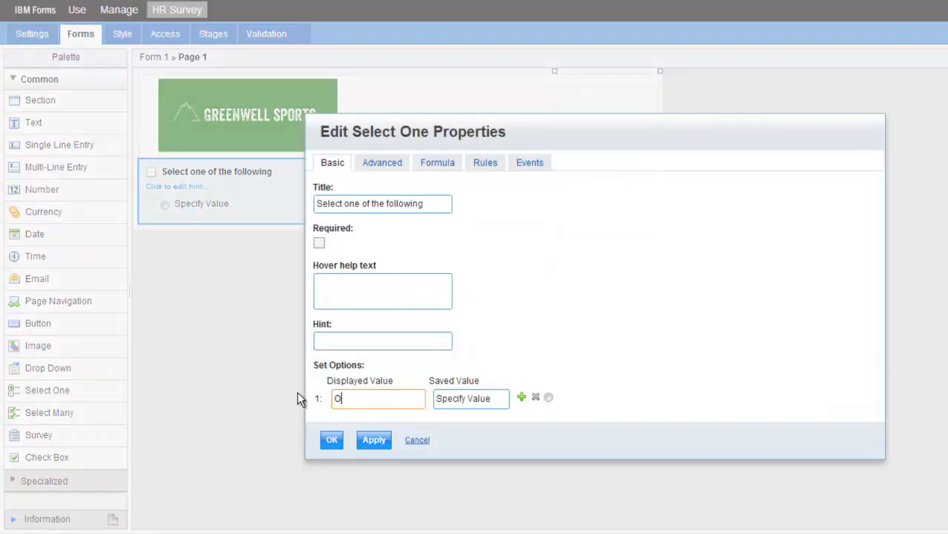
pyautogui.write('ption 1')
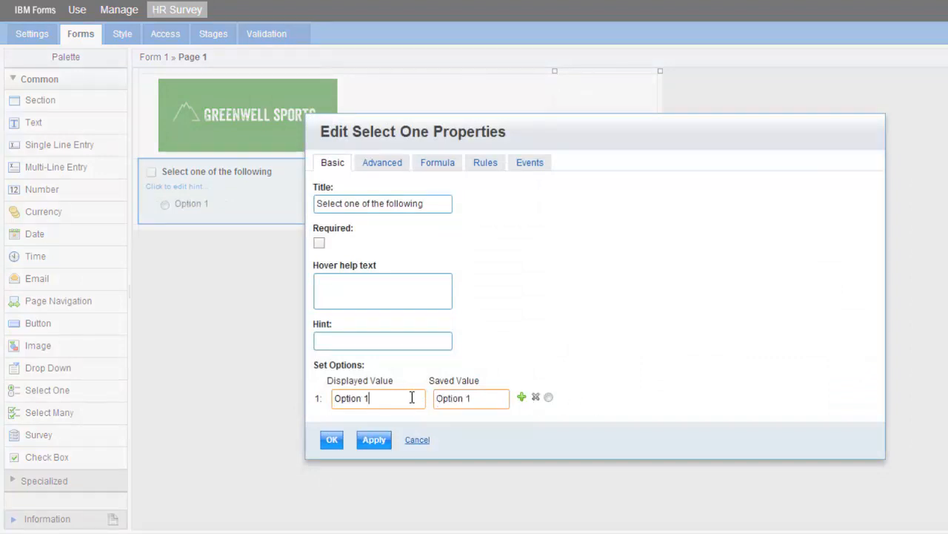
# - Add a second option to the Select One item with the displayed value "Option 2"
pyautogui.moveTo(415, 398); pyautogui.dragTo(291, 391)
pyautogui.hotkey('ctrl', 'c')
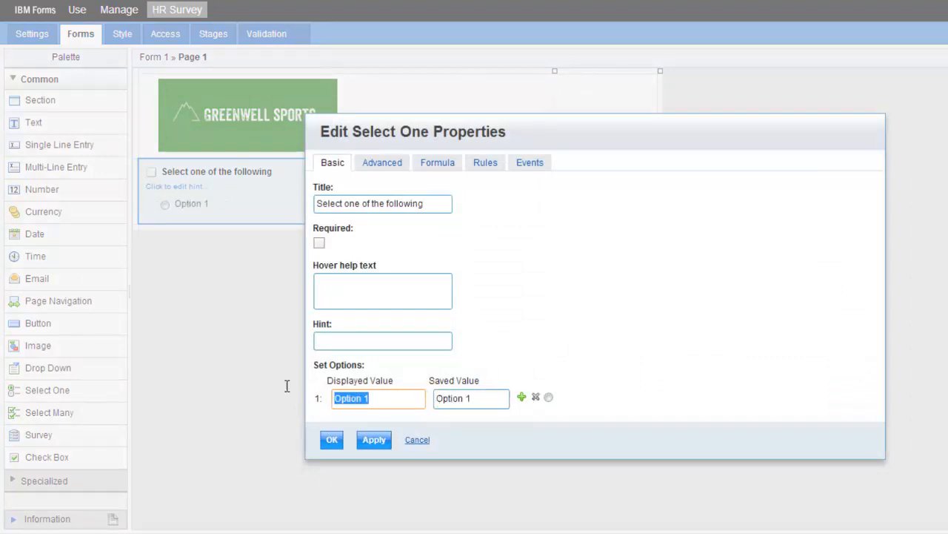
pyautogui.click(523, 397)
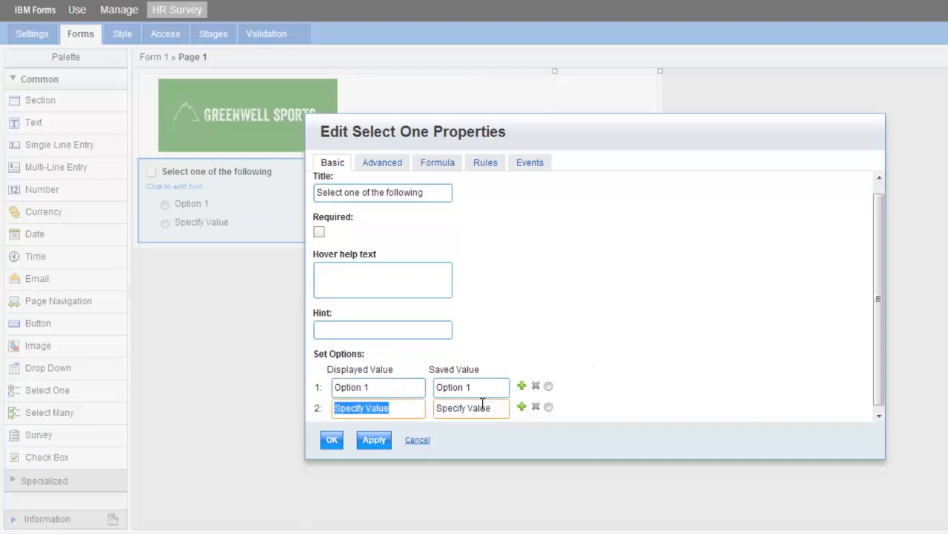
pyautogui.hotkey('ctrl', 'v')
pyautogui.press('BackSpace')
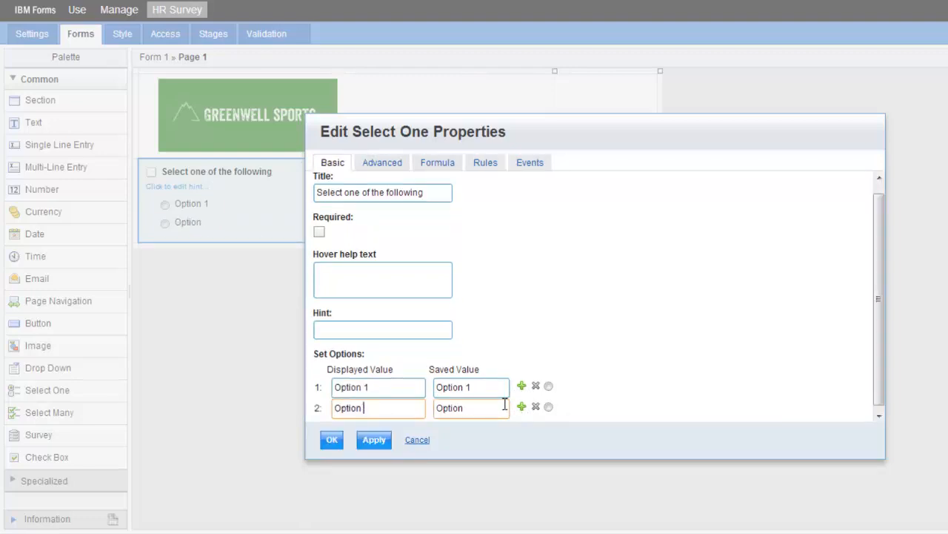
pyautogui.write('2')
# - Add "Option 3" and "Option 4" to the Select One item's options and accept the properties
pyautogui.click(522, 406)
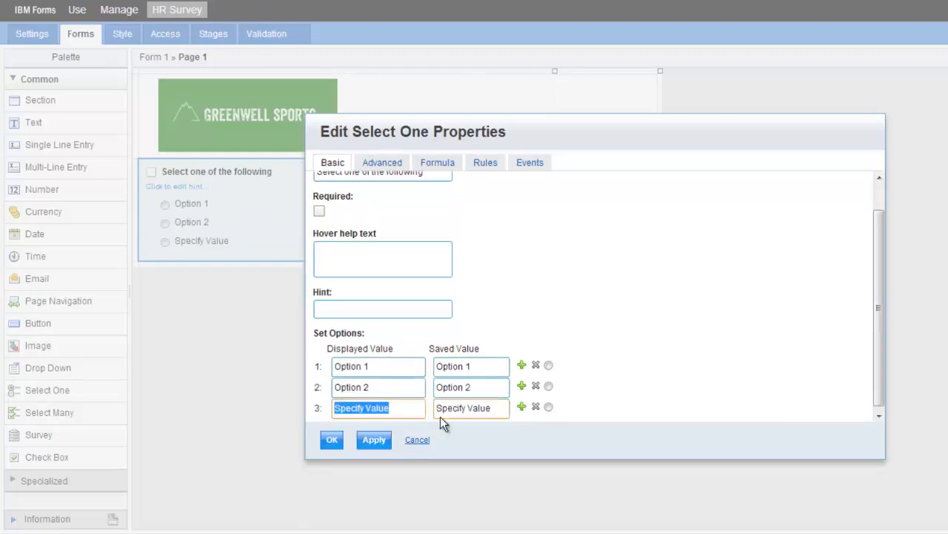
pyautogui.hotkey('ctrl', 'v')
pyautogui.press('BackSpace')
pyautogui.write('3')
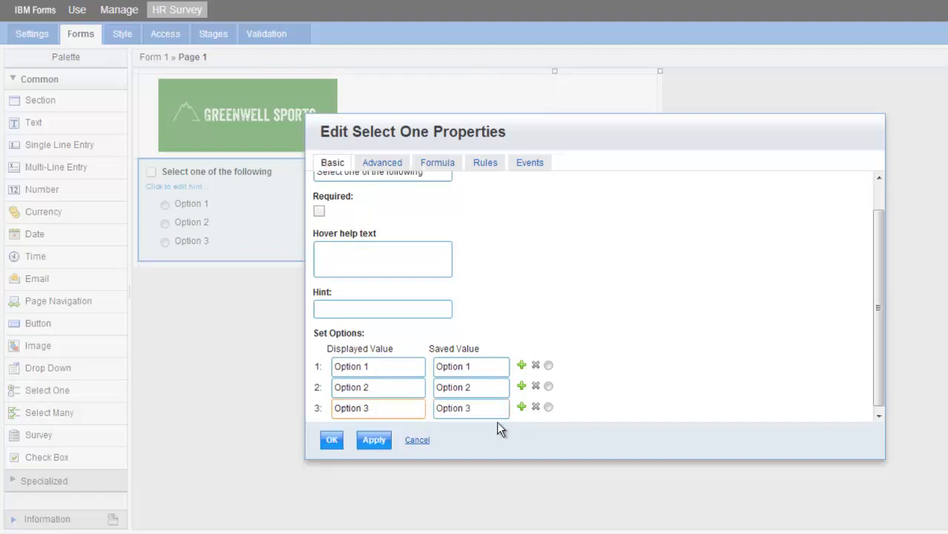
pyautogui.click(521, 406)
pyautogui.hotkey('ctrl', 'v')
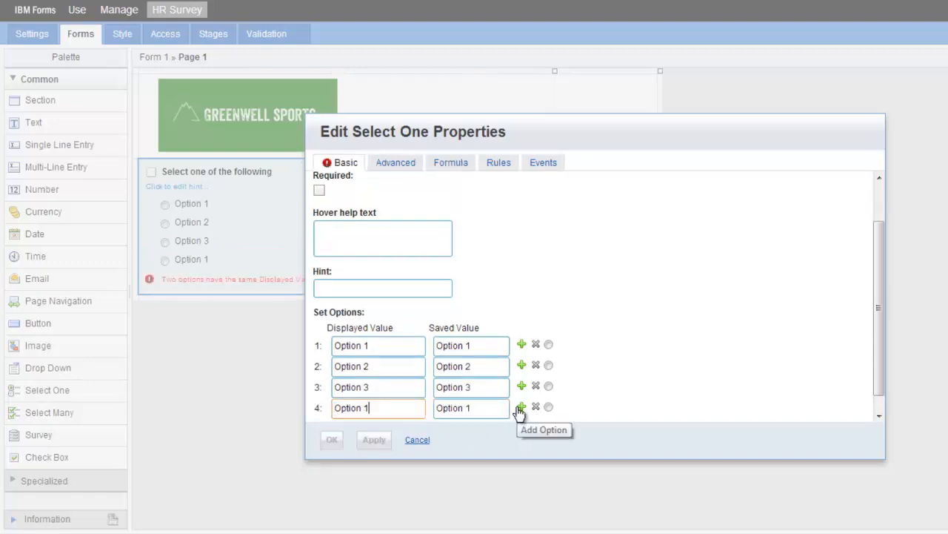
pyautogui.press('BackSpace')
pyautogui.write('4')
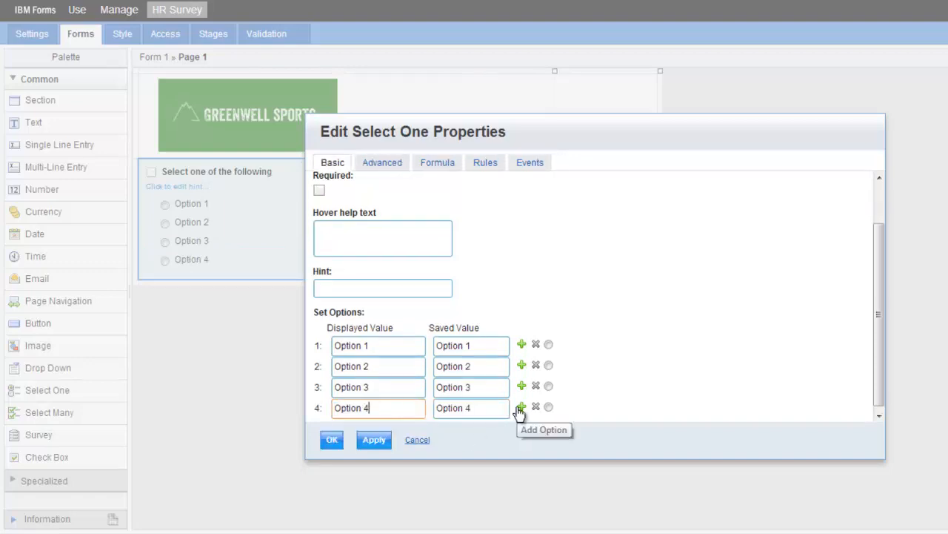
pyautogui.click(332, 440)
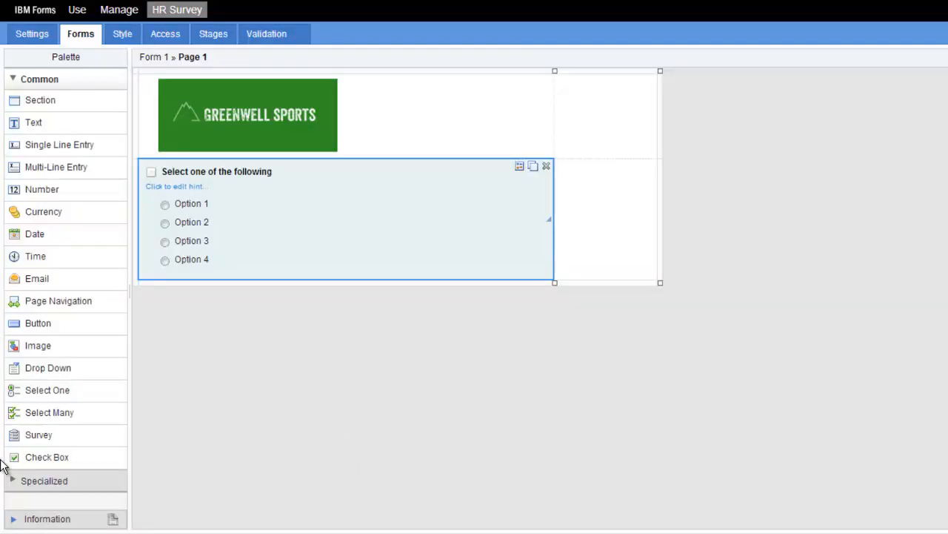
# - Add a Select Many item below the Select One question and title it "Select those that mater most"
pyautogui.moveTo(39, 426)
pyautogui.mouseDown()
pyautogui.moveTo(207, 297)
pyautogui.moveTo(204, 280)
pyautogui.mouseUp()
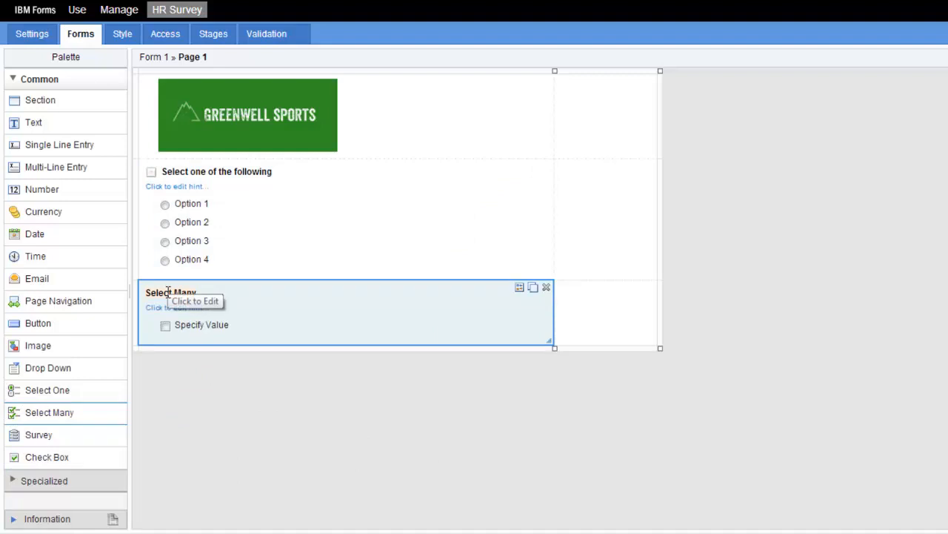
pyautogui.click(174, 295)
pyautogui.write('Slec')
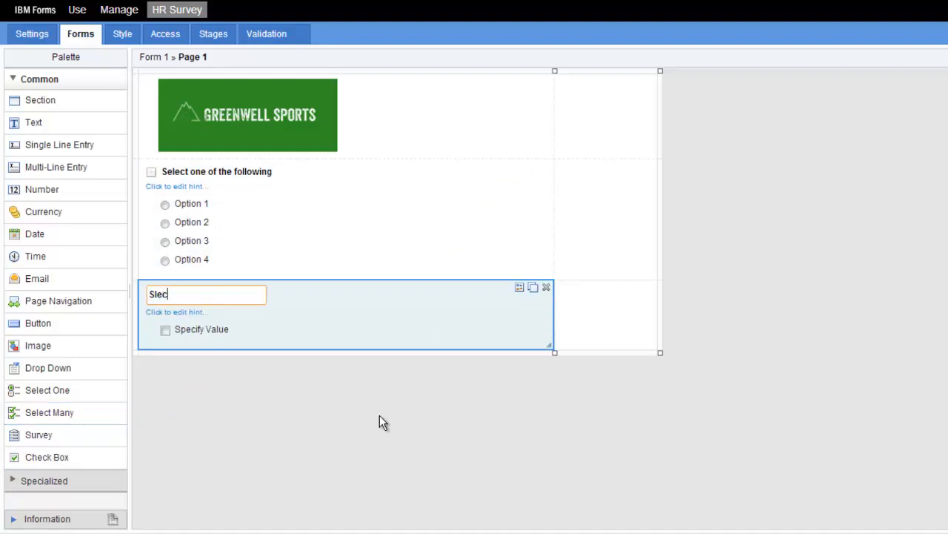
pyautogui.write('t')
pyautogui.press('BackSpace')
pyautogui.press('BackSpace')
pyautogui.press('BackSpace')
pyautogui.write('elect those that mater')
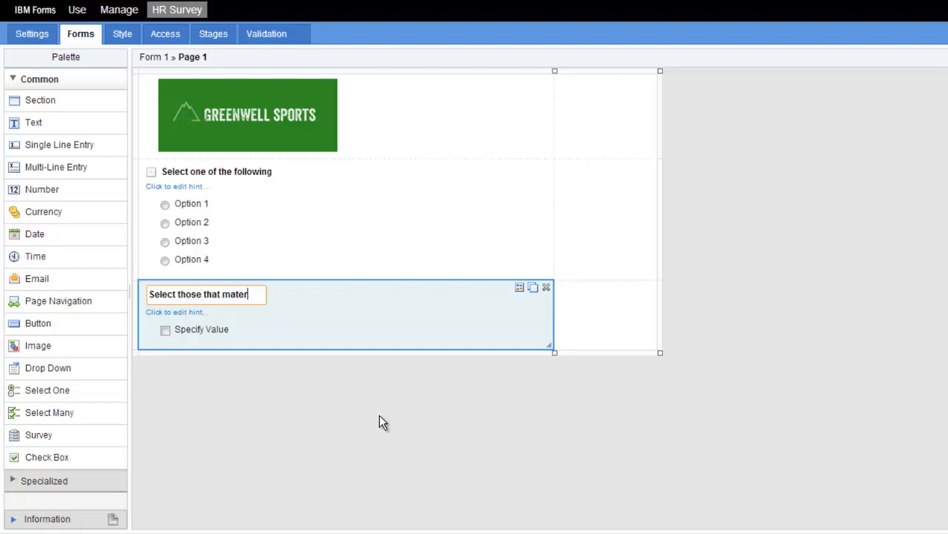
pyautogui.write(' most')
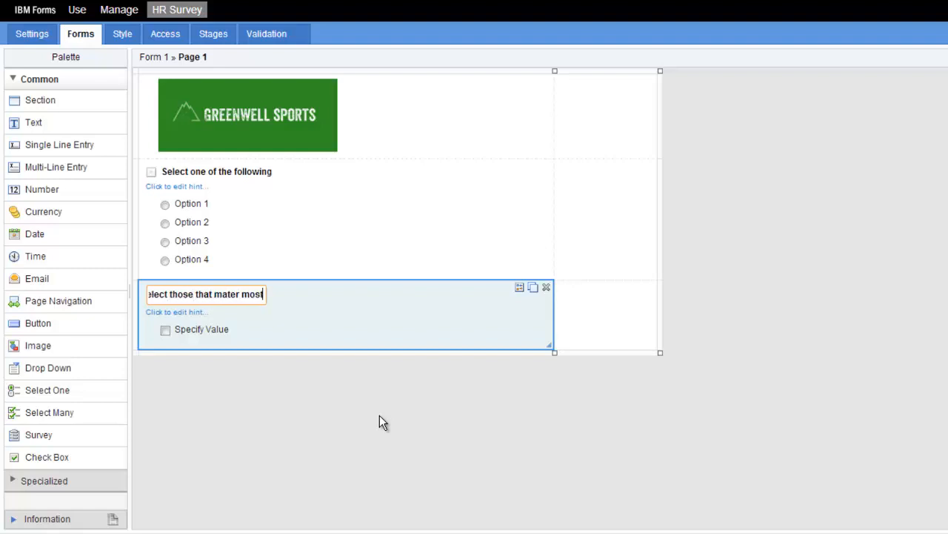
pyautogui.press('Return')
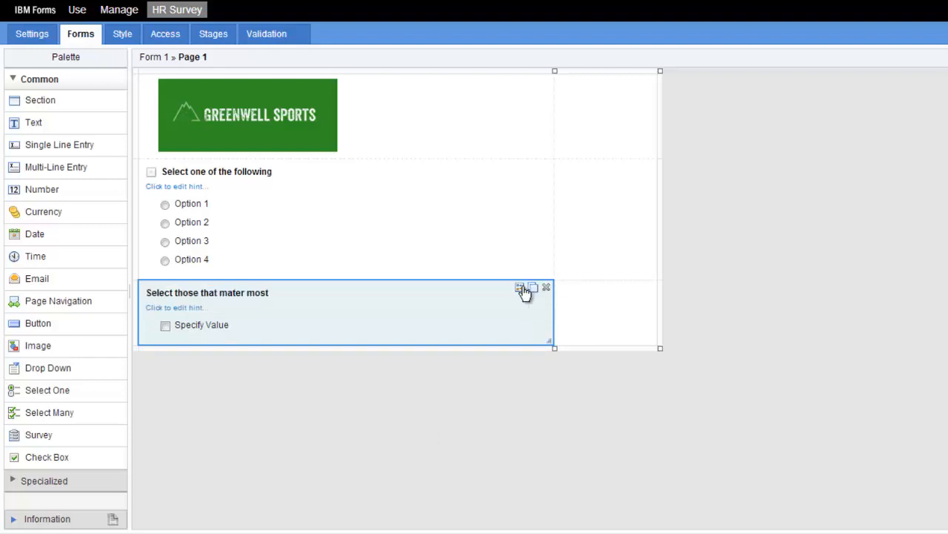
# - In the Select Many item's properties, set the first option's displayed value to "Idea one"
pyautogui.click(520, 289)
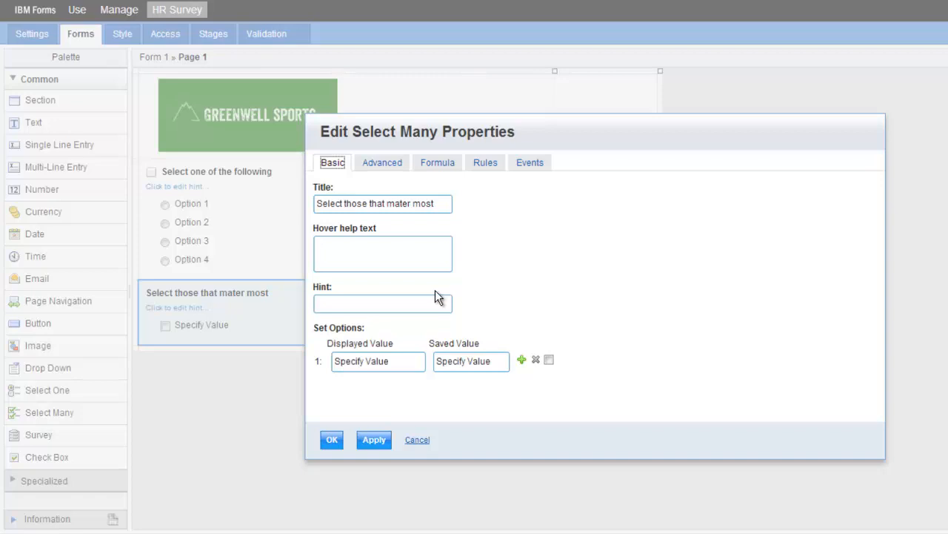
pyautogui.click(389, 361)
pyautogui.tripleClick(343, 361)
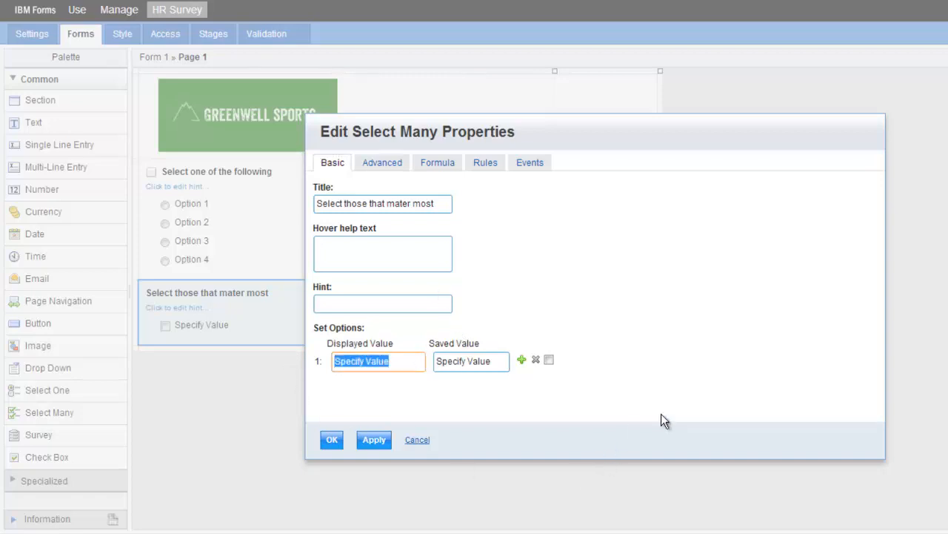
pyautogui.write('Option')
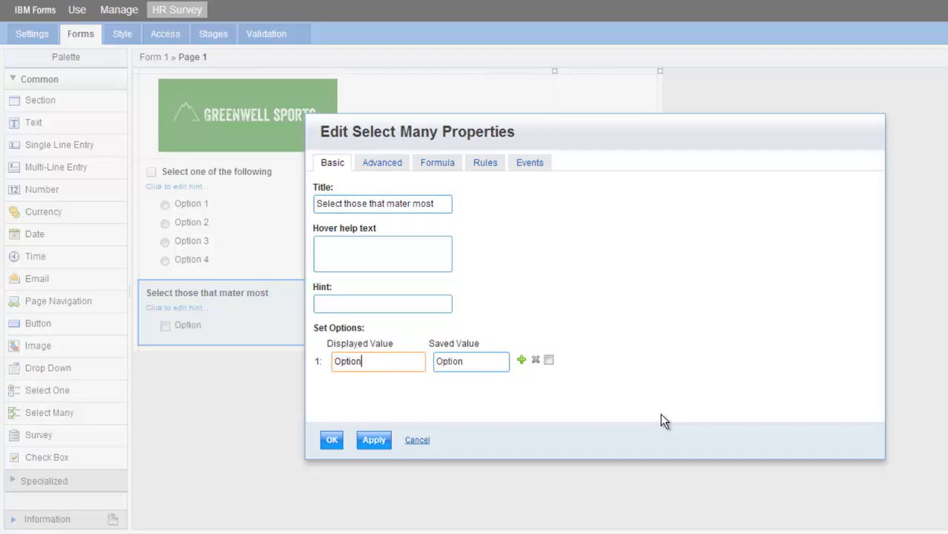
pyautogui.press('BackSpace')
pyautogui.press('BackSpace')
pyautogui.press('BackSpace')
pyautogui.press('BackSpace')
pyautogui.press('BackSpace')
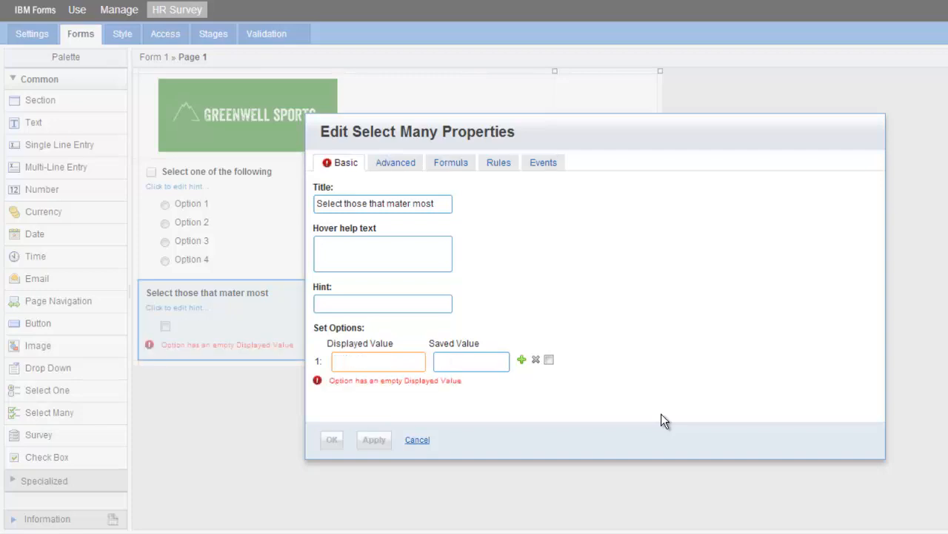
pyautogui.write('Idea one')
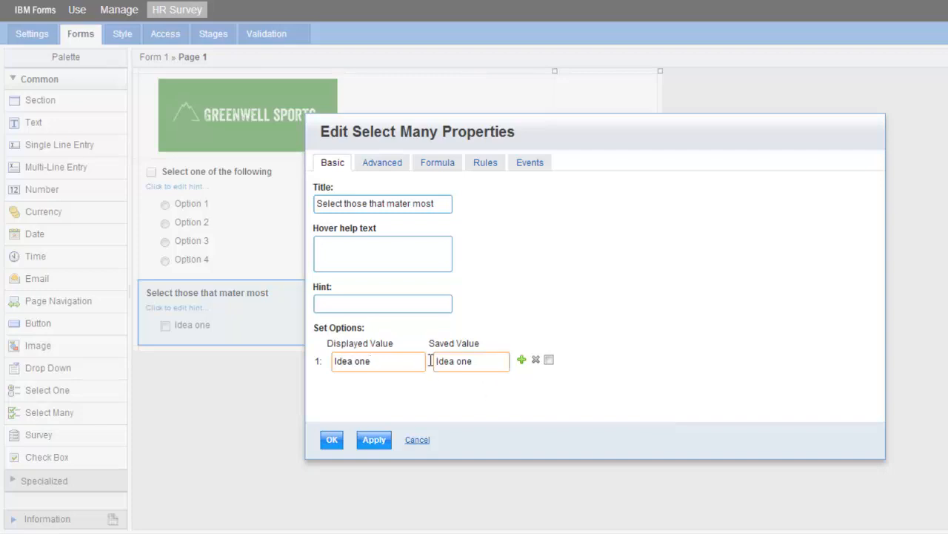
# - Add a second option "Idea two" and a third option "Idea Three" to the Select Many item
pyautogui.moveTo(404, 361); pyautogui.dragTo(327, 364)
pyautogui.hotkey('ctrl', 'c')
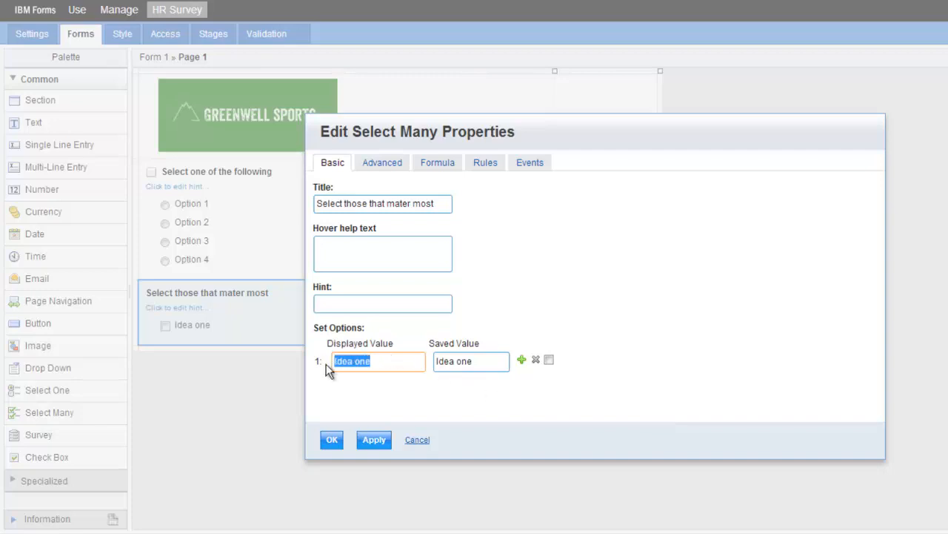
pyautogui.click(522, 359)
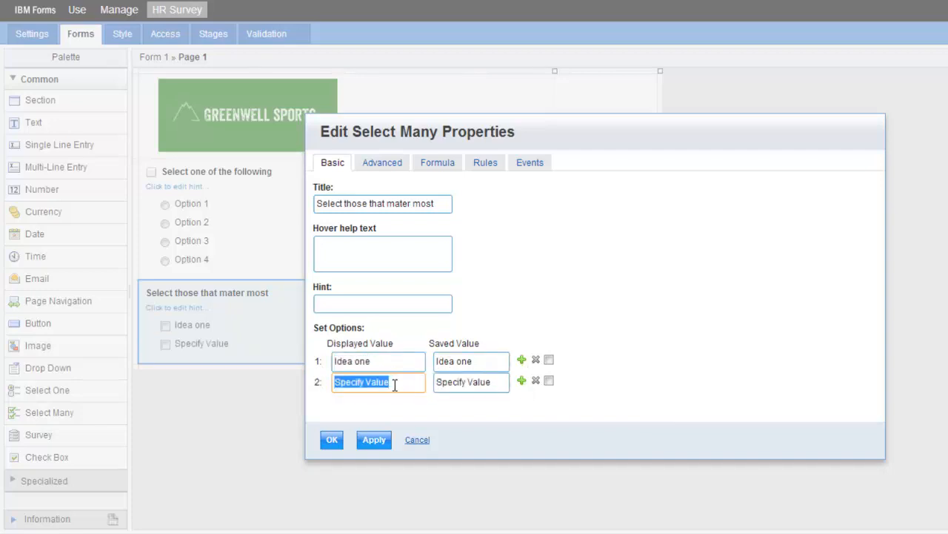
pyautogui.hotkey('ctrl', 'v')
pyautogui.press('BackSpace')
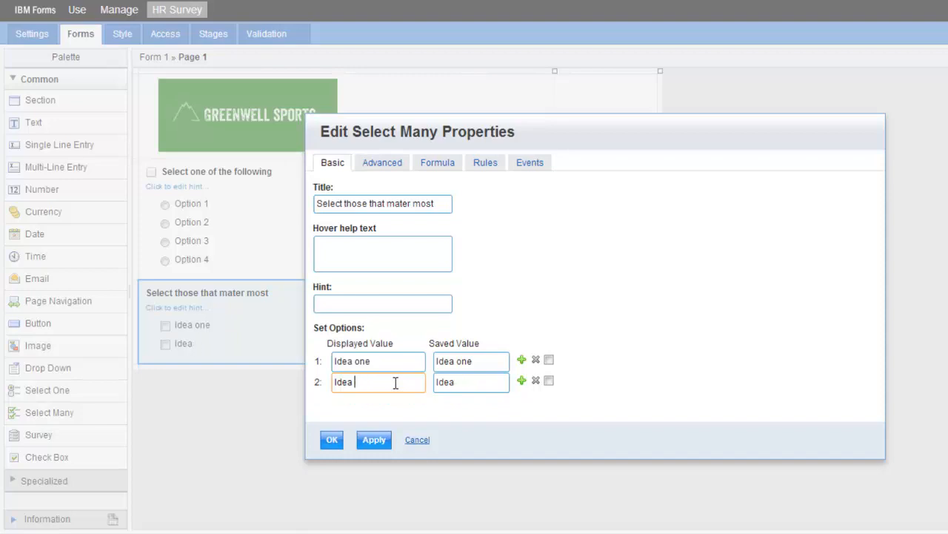
pyautogui.write('two')
pyautogui.click(522, 381)
pyautogui.write('Idea ')
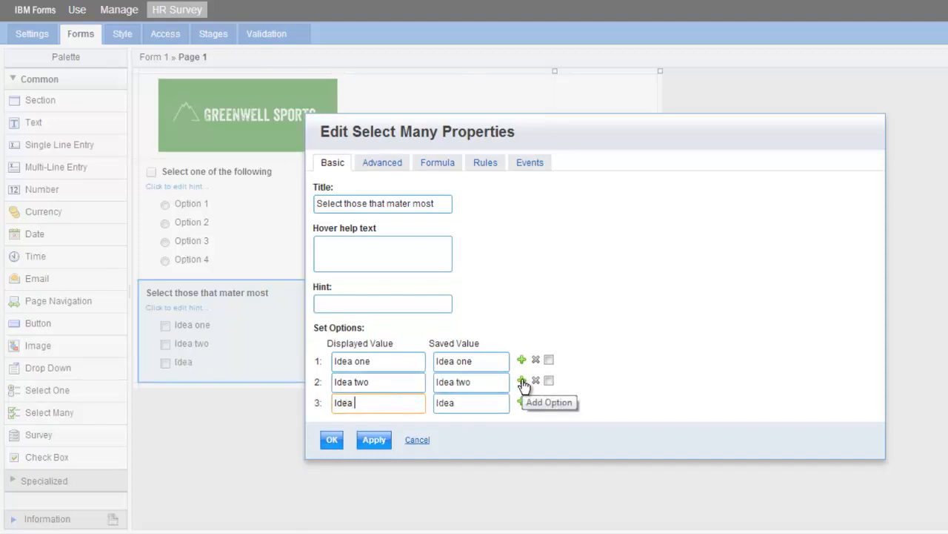
pyautogui.write('Three')
# - Add a fourth option "Idea four" to the Select Many item and accept the properties
pyautogui.click(522, 402)
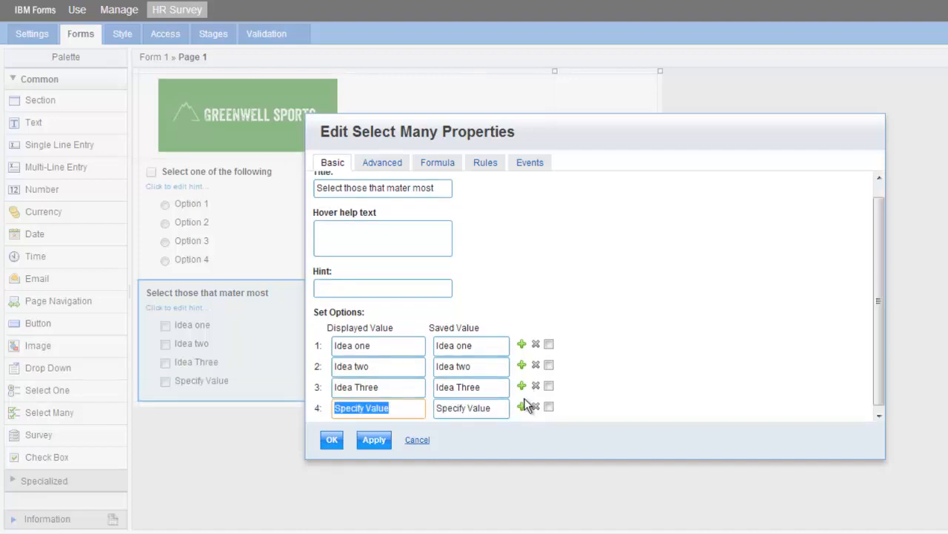
pyautogui.write('Idea one')
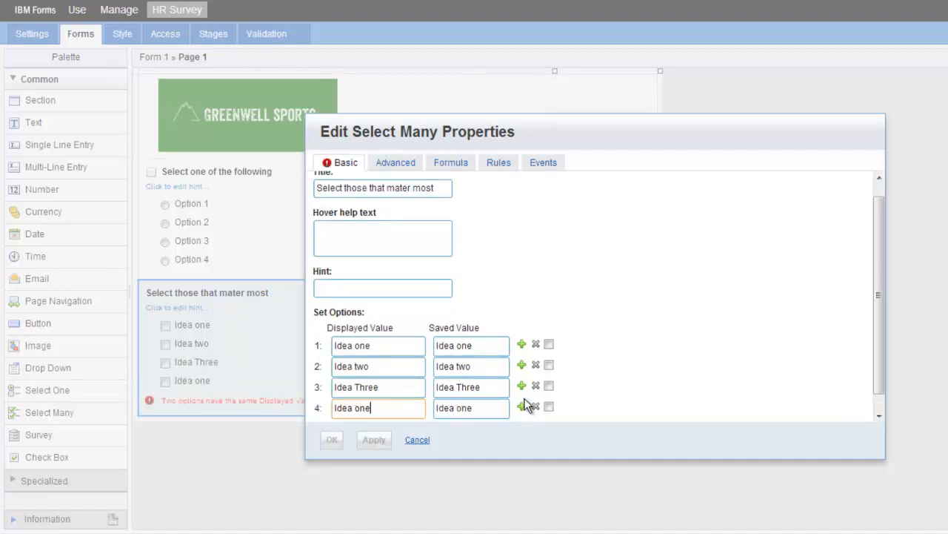
pyautogui.press('BackSpace')
pyautogui.press('BackSpace')
pyautogui.press('BackSpace')
pyautogui.write('four')
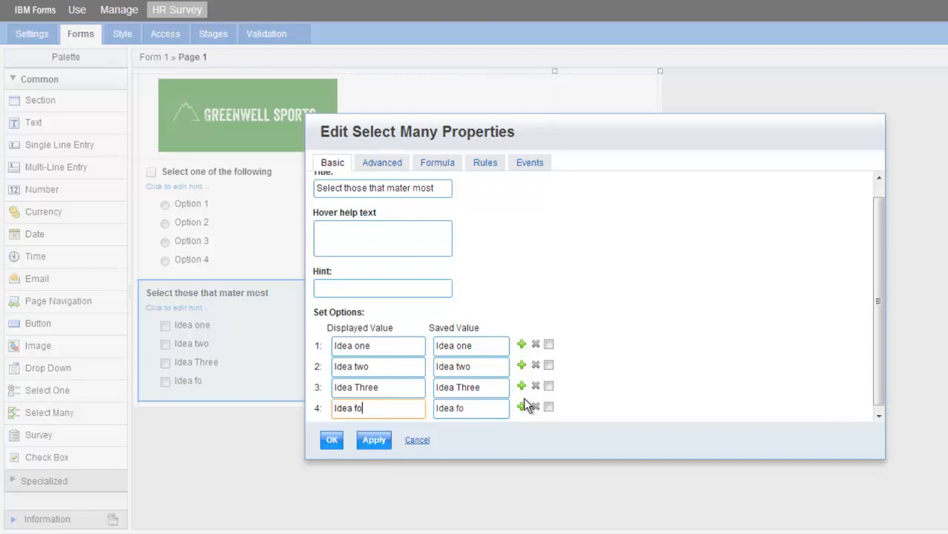
pyautogui.click(331, 441)
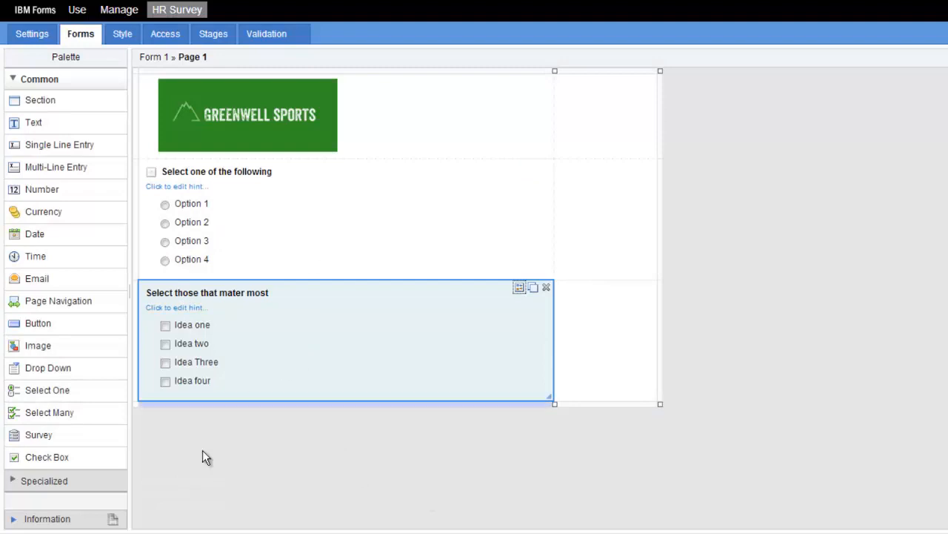
# - Add a Survey item below the Select Many question and title it "Tell us what you like the most about FEB?"
pyautogui.moveTo(57, 440); pyautogui.dragTo(228, 404)
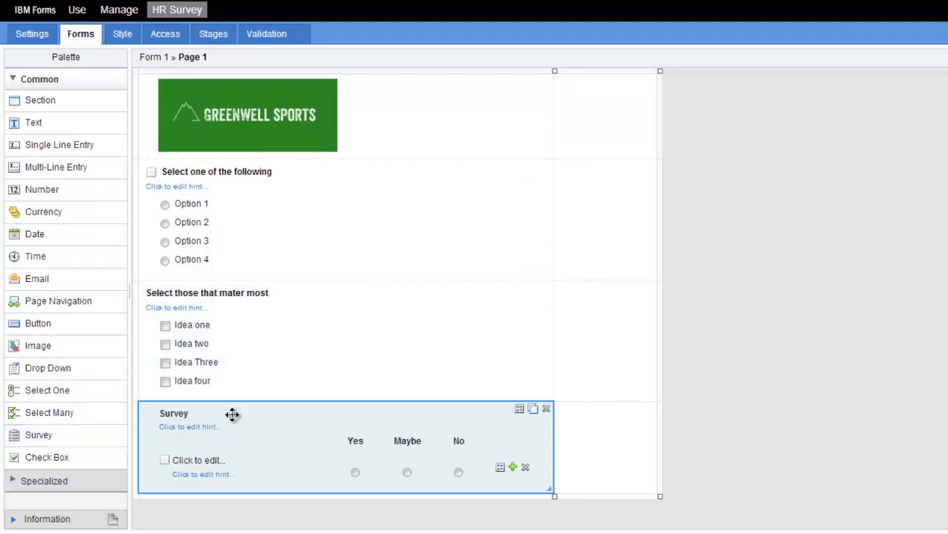
pyautogui.click(179, 413)
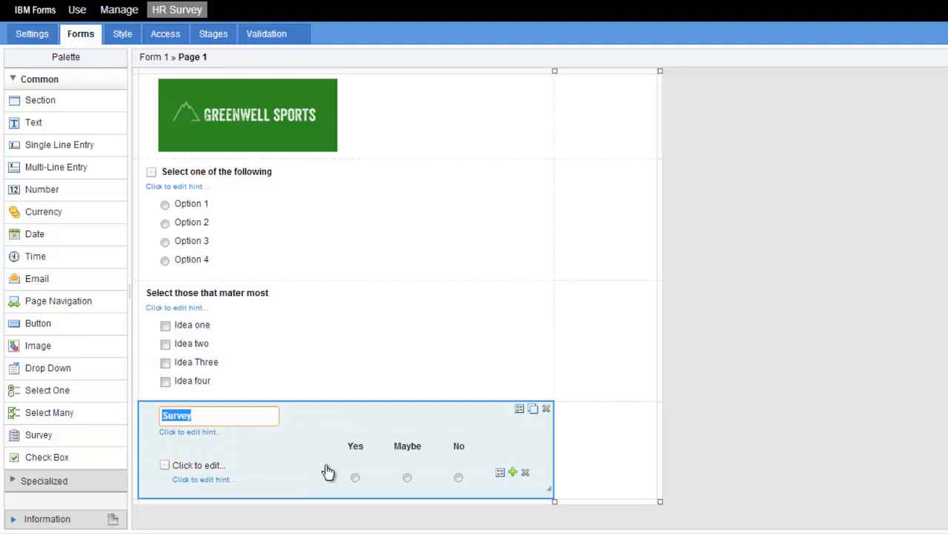
pyautogui.write('Tell us what ')
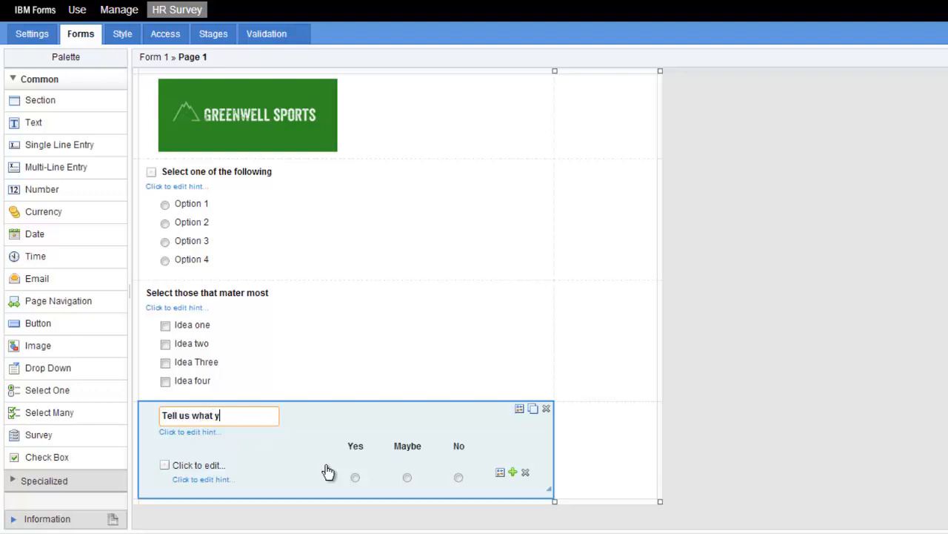
pyautogui.write('you like the most a')
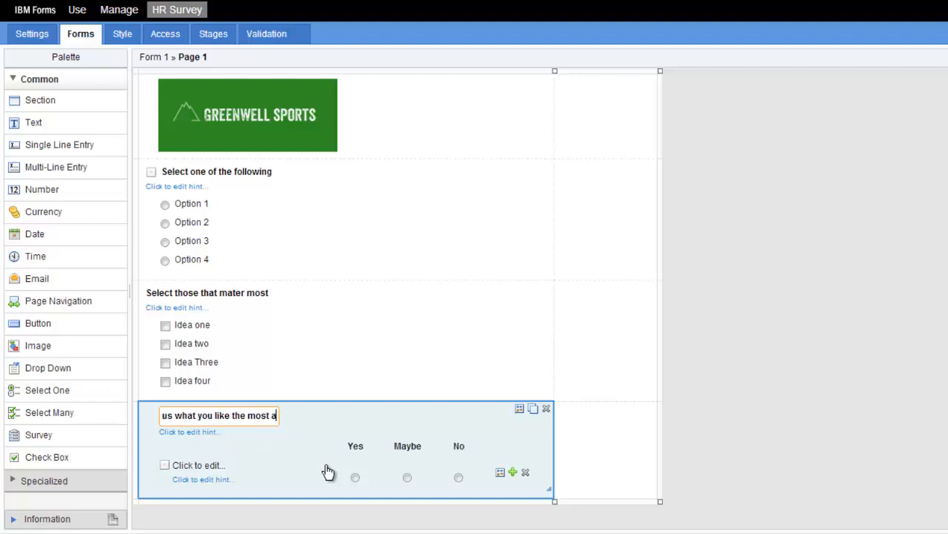
pyautogui.write('bout FEE')
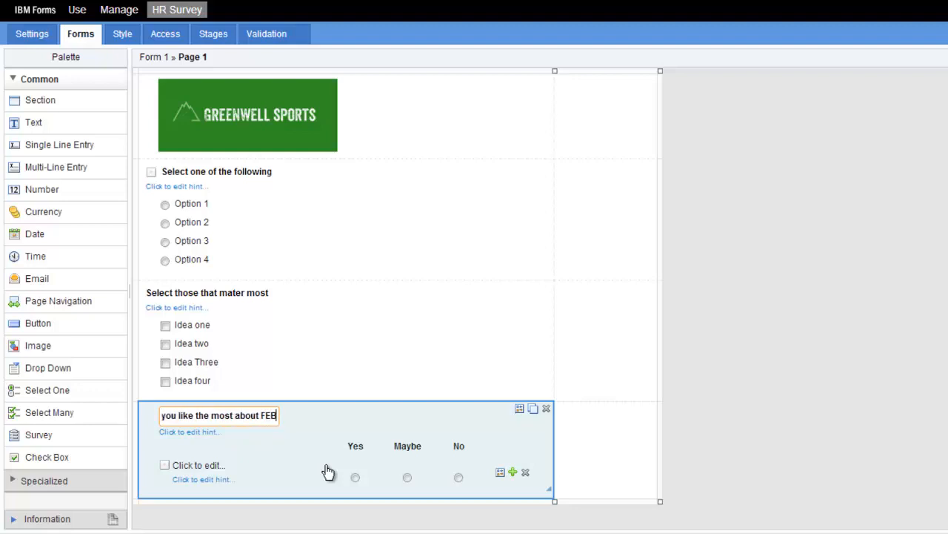
pyautogui.write('?')
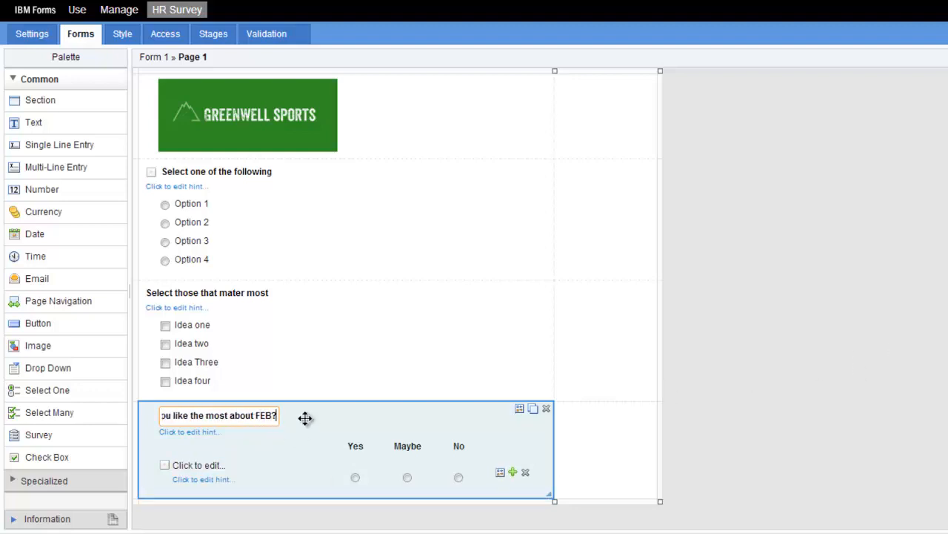
# - Name the Survey item's first question "Ease of Use"
pyautogui.click(197, 465)
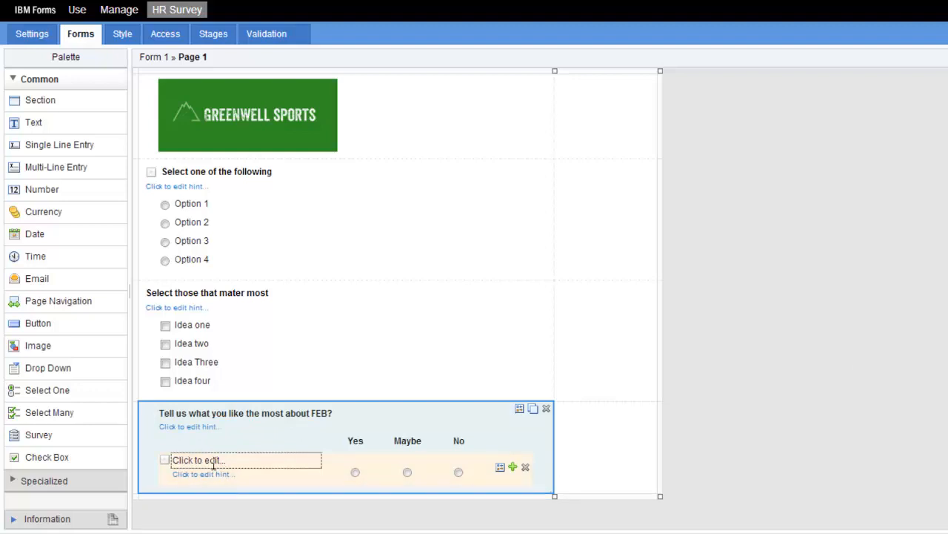
pyautogui.write('Ease')
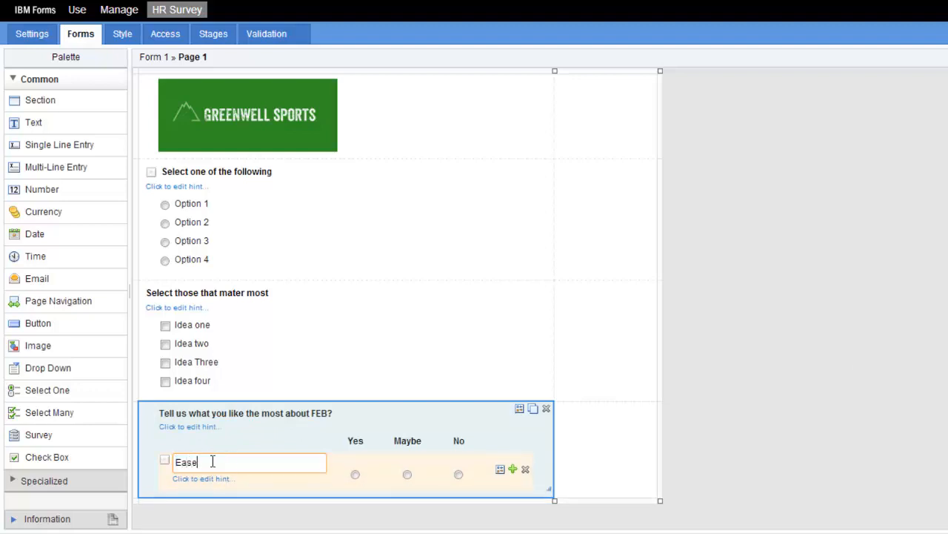
pyautogui.write(' of Use')
pyautogui.click(681, 445)
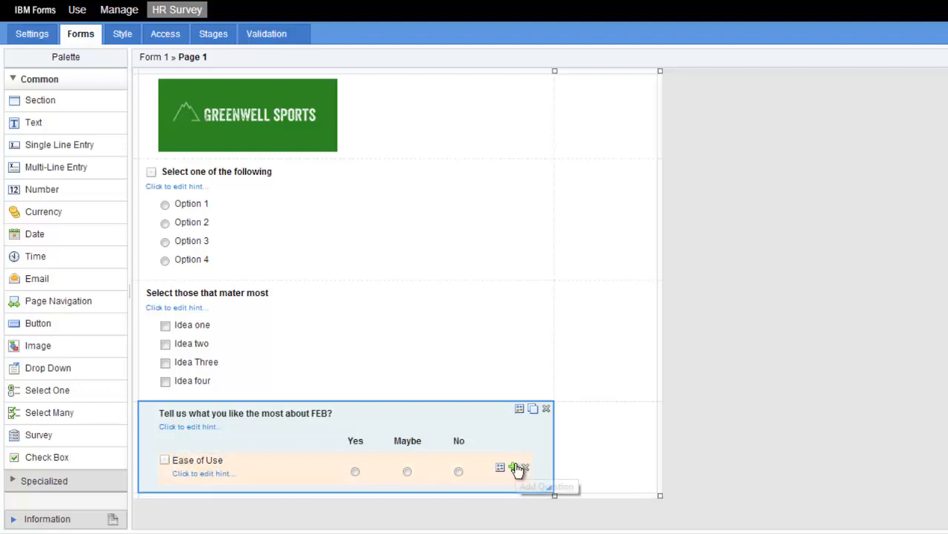
# - Add a second question named "Cloud Architecture" to the Survey item
pyautogui.click(513, 467)
pyautogui.click(199, 493)
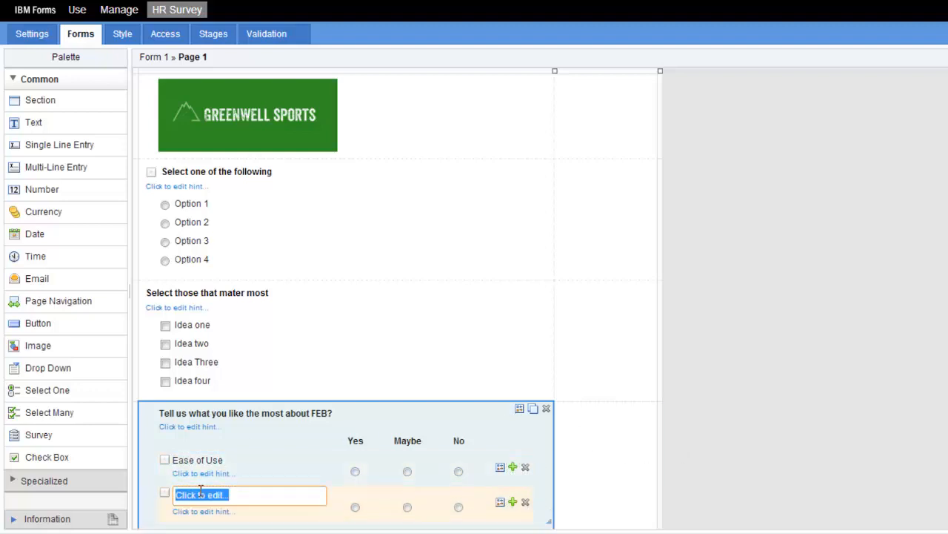
pyautogui.write('Cloud Architecture')
# - Add a third question named "Extensibility" to the Survey item, below Cloud Architecture
pyautogui.click(513, 502)
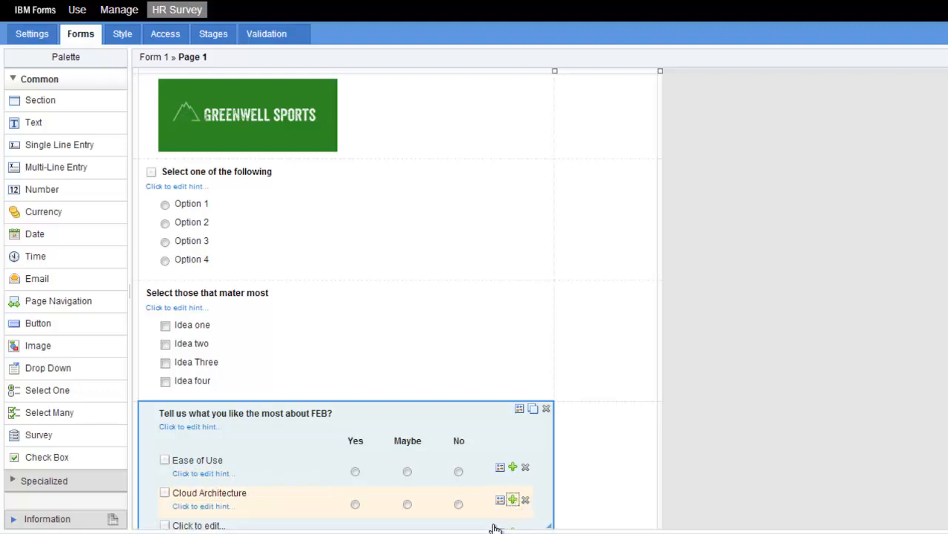
pyautogui.scroll(-1, 339, 512)
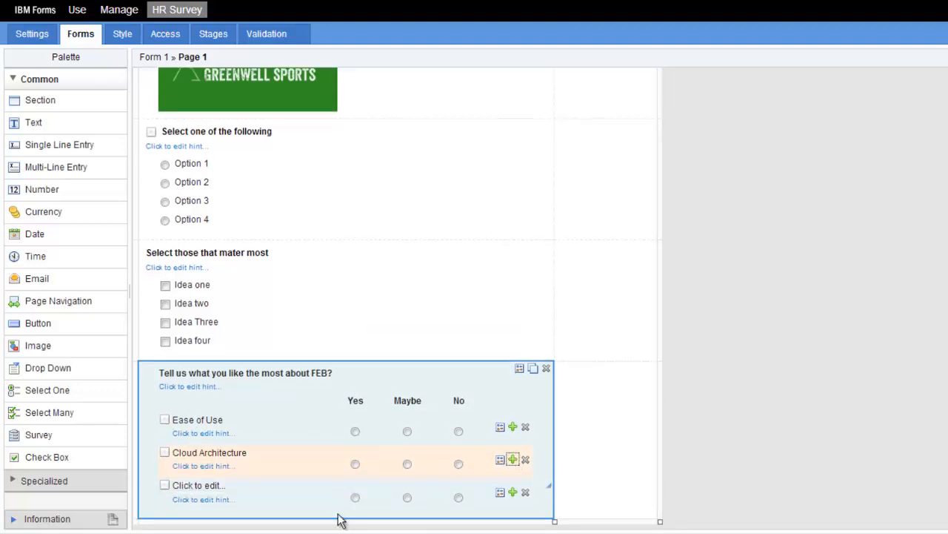
pyautogui.click(209, 488)
pyautogui.write('E')
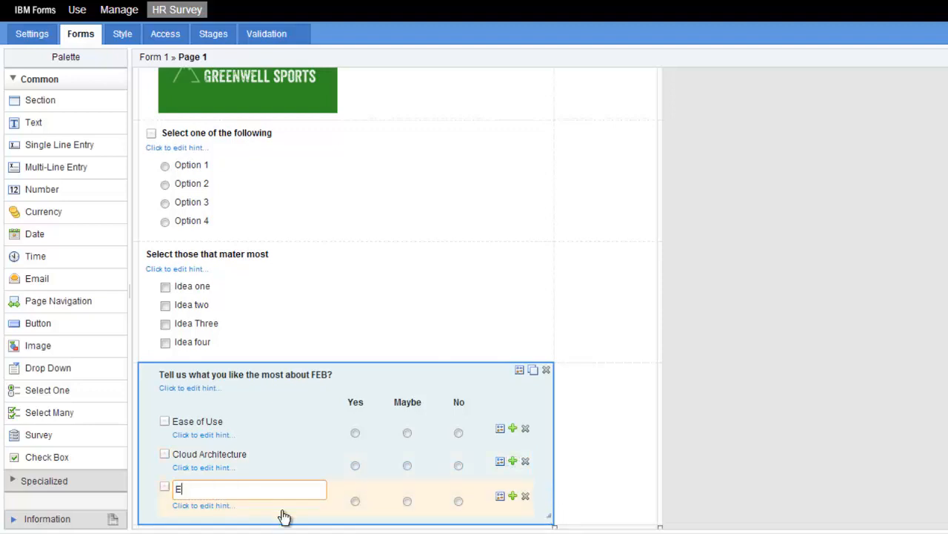
pyautogui.write('xtensibility')
pyautogui.click(701, 457)
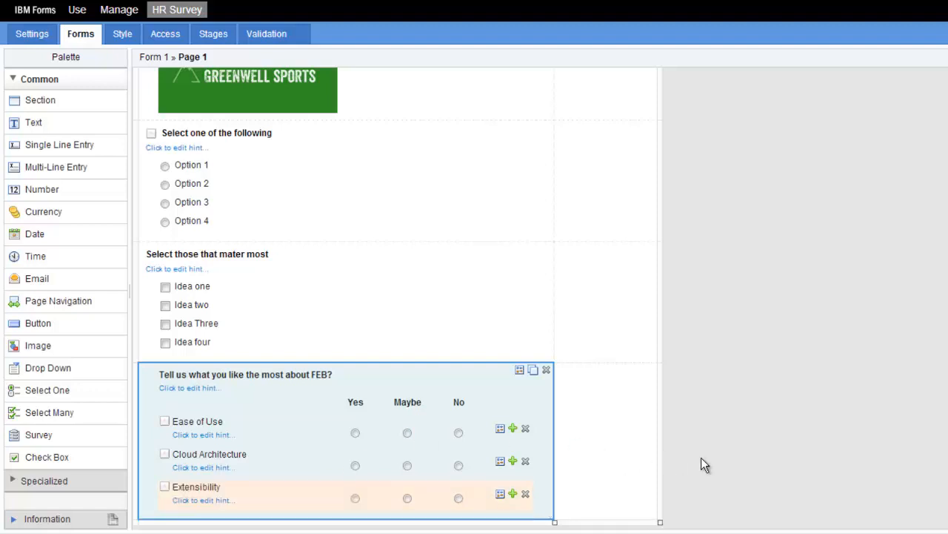
# - Set the Survey item's answer options to "ok", "good" and "excellent" and accept the properties
pyautogui.click(519, 369)
pyautogui.doubleClick(384, 362)
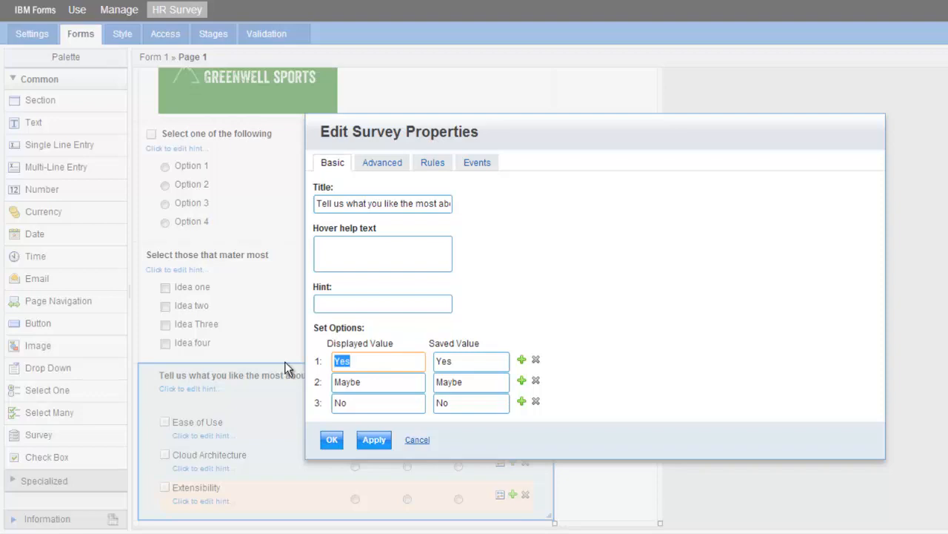
pyautogui.write('ok')
pyautogui.moveTo(376, 383); pyautogui.dragTo(302, 389)
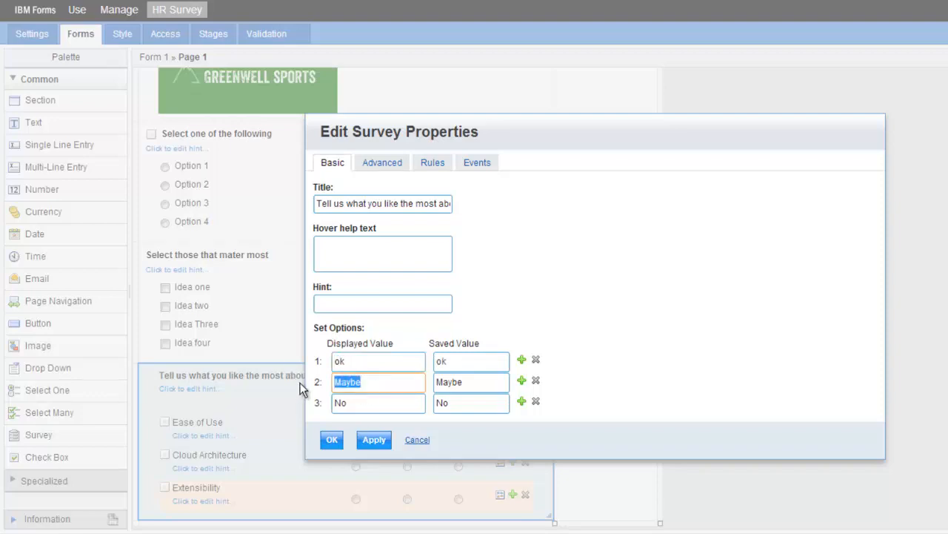
pyautogui.write('good')
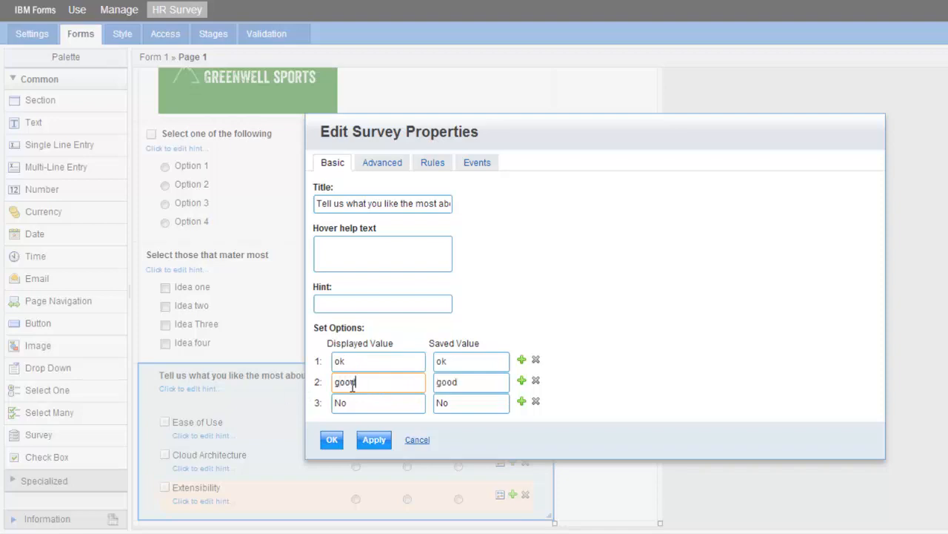
pyautogui.moveTo(364, 402); pyautogui.dragTo(292, 402)
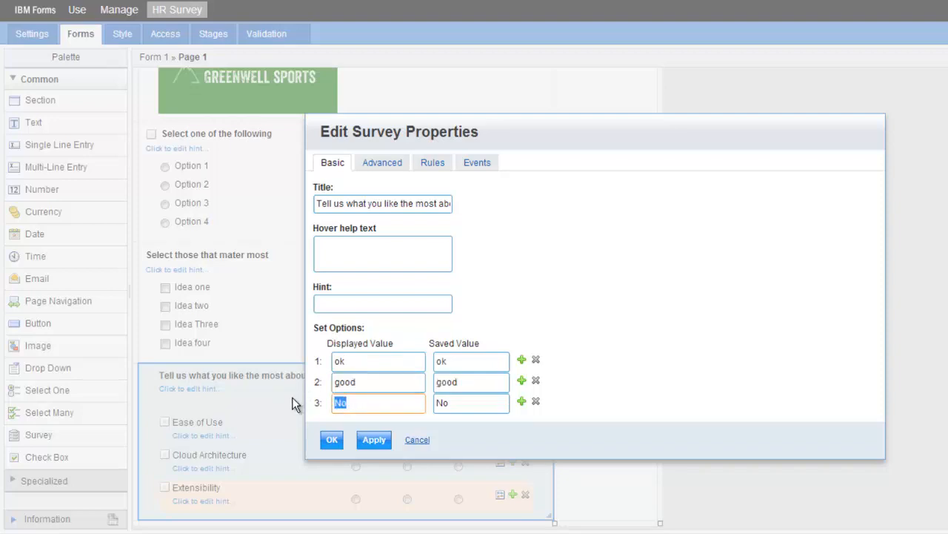
pyautogui.write('excellent')
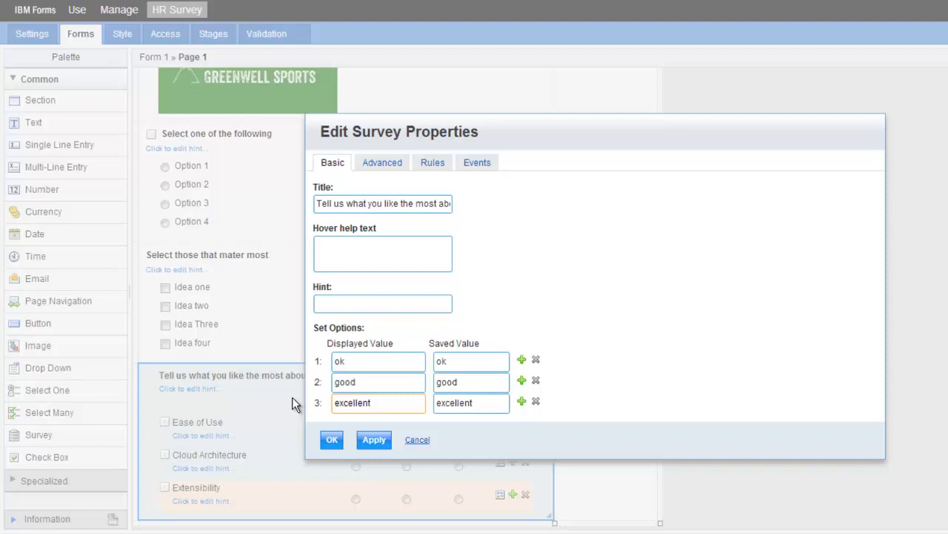
pyautogui.click(332, 439)
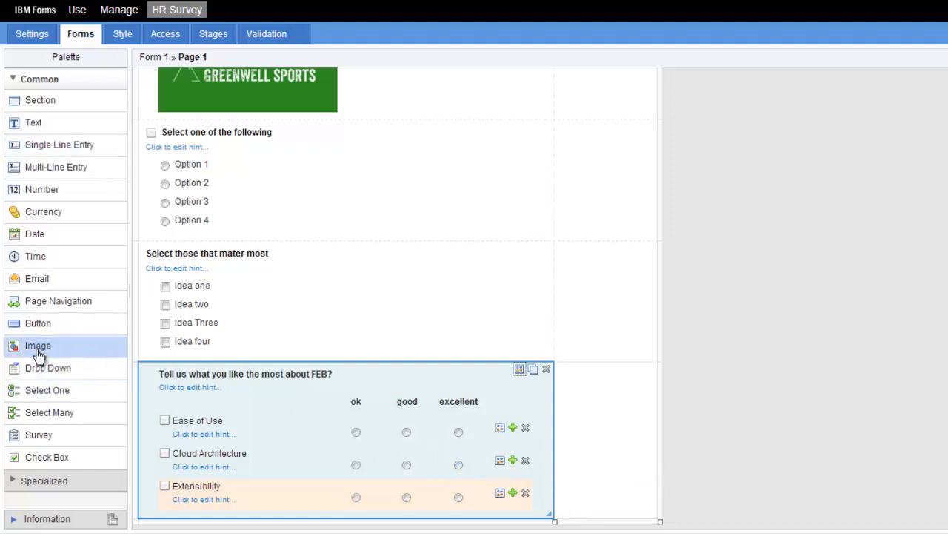
# - Add an Image item with the file 33.png in the column beside the logo and widen that column
pyautogui.moveTo(37, 350); pyautogui.dragTo(592, 140)
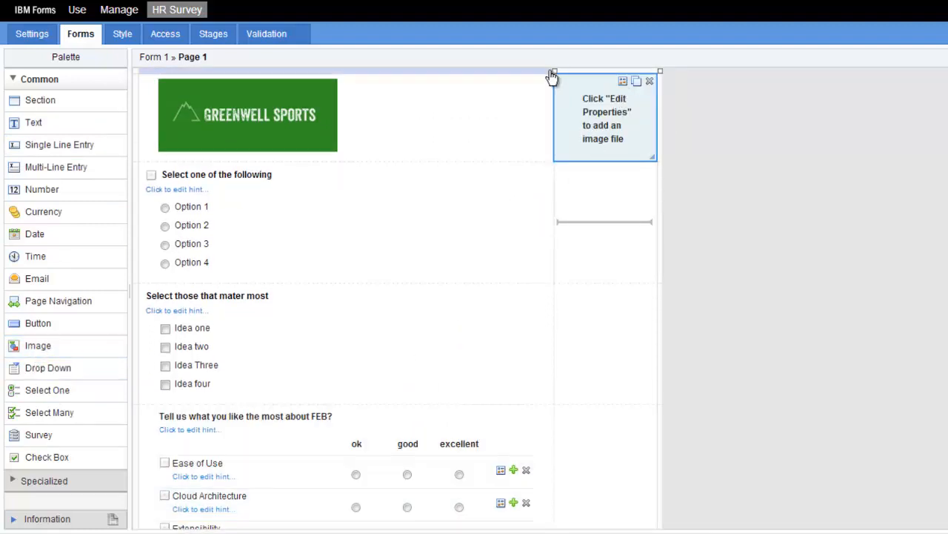
pyautogui.moveTo(554, 73); pyautogui.dragTo(515, 77)
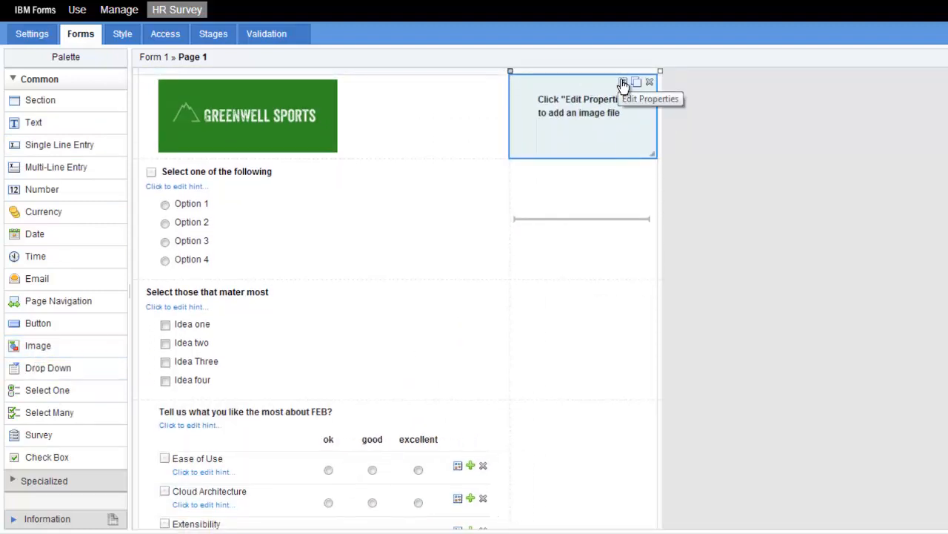
pyautogui.click(623, 81)
pyautogui.click(404, 206)
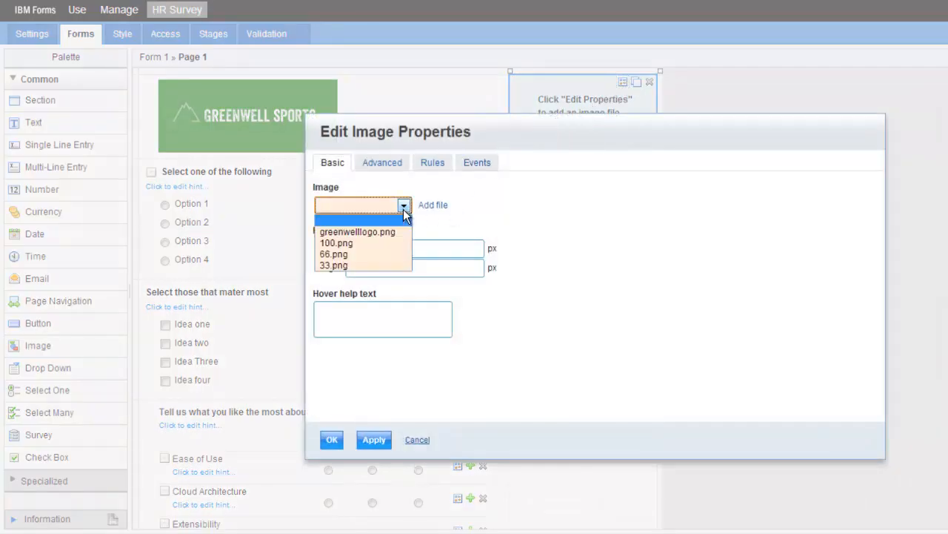
pyautogui.click(339, 264)
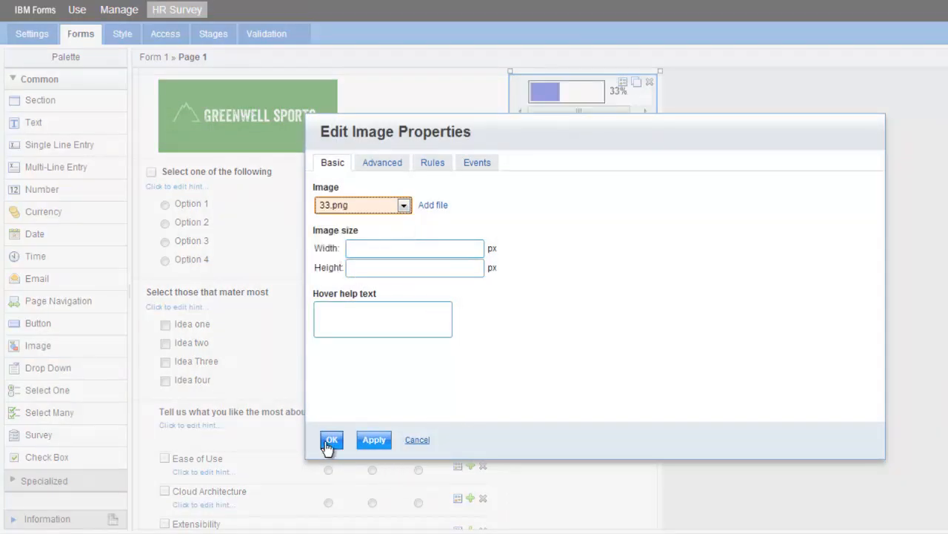
pyautogui.click(331, 440)
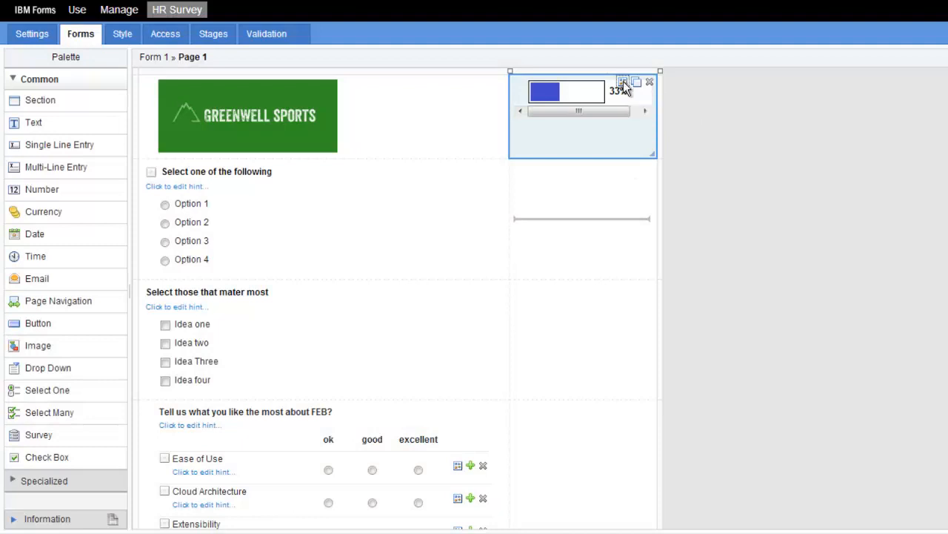
# - Add a rule that hides the 33.png image when "Select those that mater most" matches a constant with no ideas selected
pyautogui.click(623, 83)
pyautogui.click(433, 163)
pyautogui.click(399, 194)
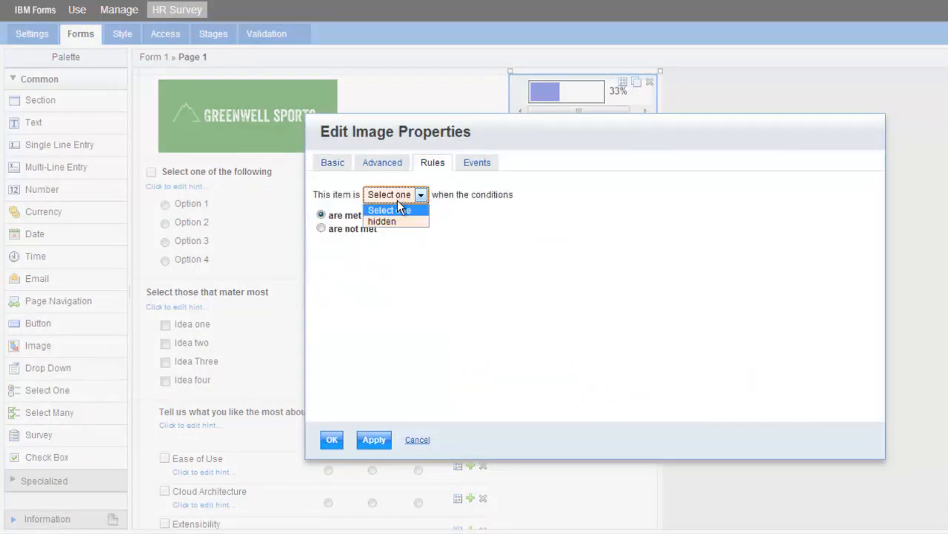
pyautogui.click(388, 219)
pyautogui.click(752, 271)
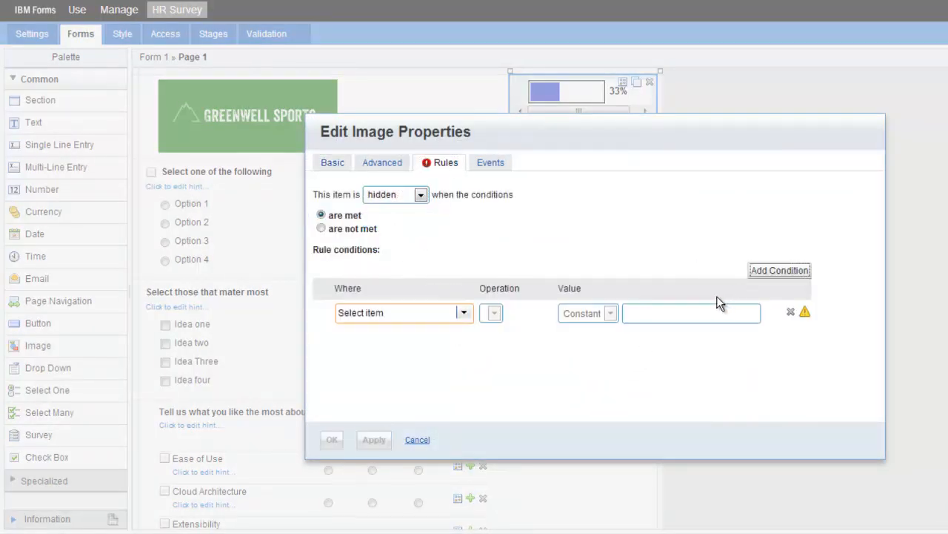
pyautogui.click(464, 314)
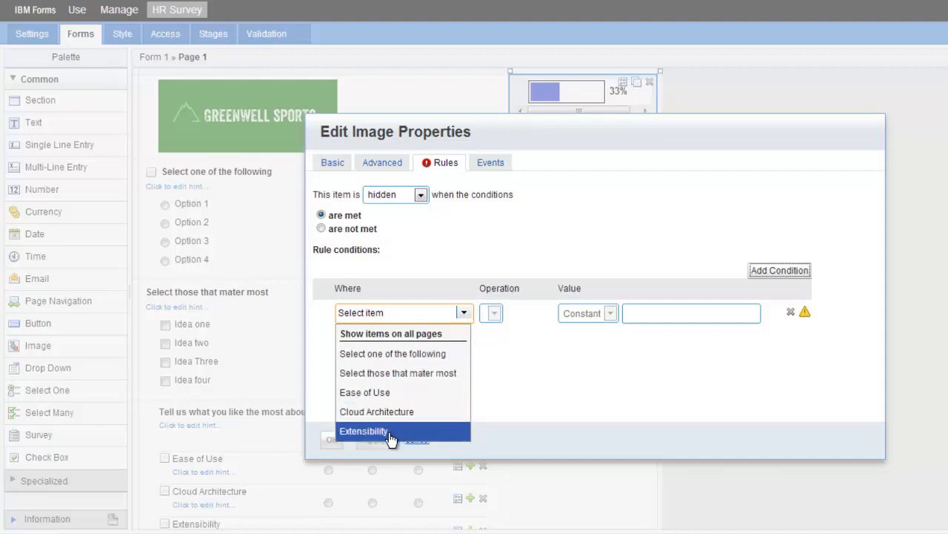
pyautogui.click(425, 373)
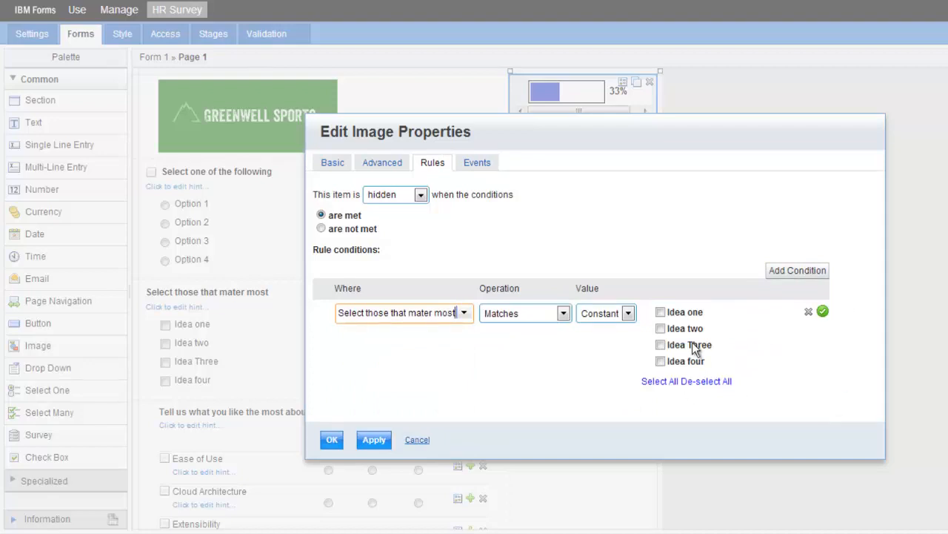
pyautogui.click(331, 439)
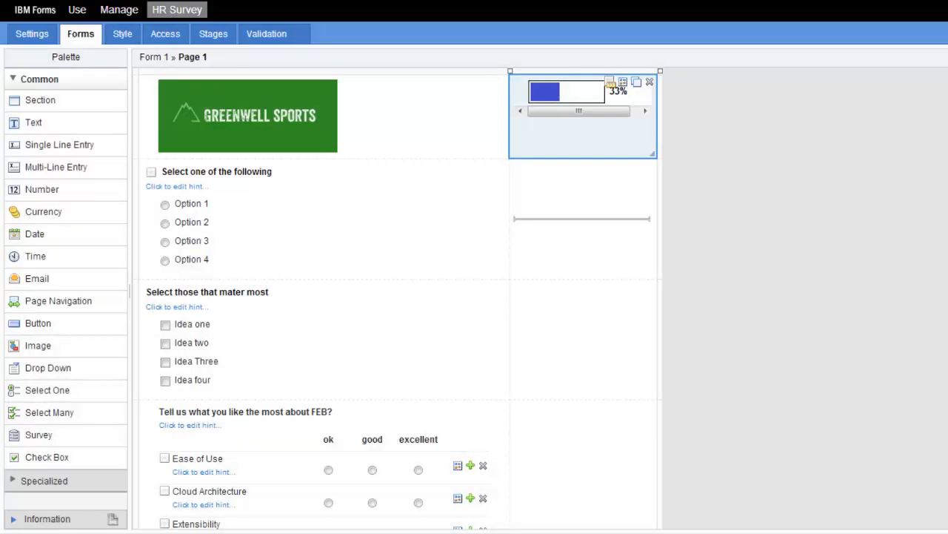
# - Deploy the HR Survey application from the application list and launch it
pyautogui.click(110, 13)
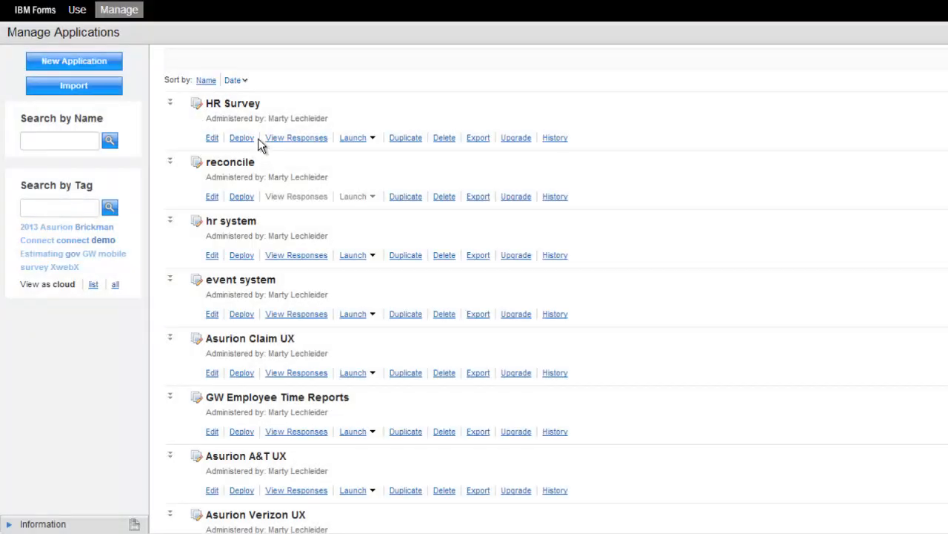
pyautogui.click(242, 138)
pyautogui.click(483, 448)
pyautogui.click(359, 140)
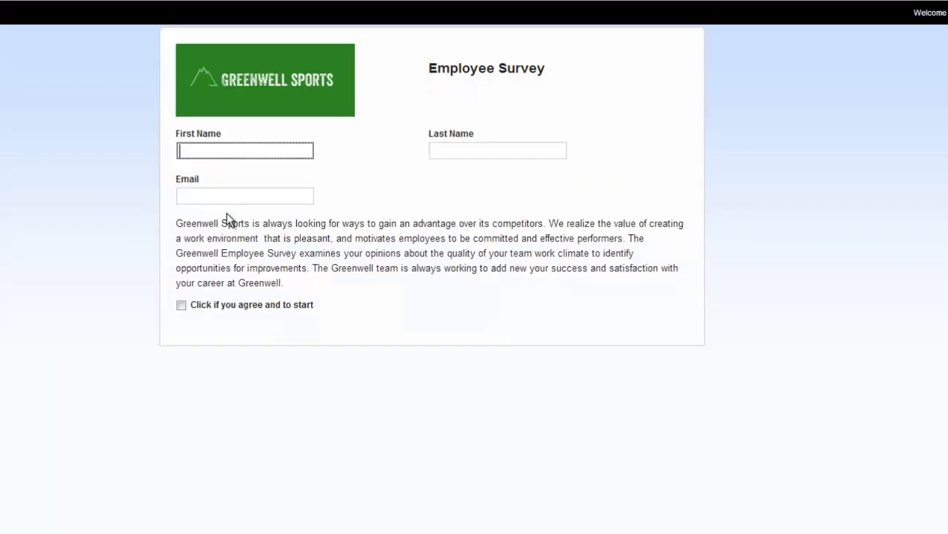
# - Accept the agreement, continue to Page 1, and select Option 2 and Idea two
pyautogui.click(181, 305)
pyautogui.click(220, 331)
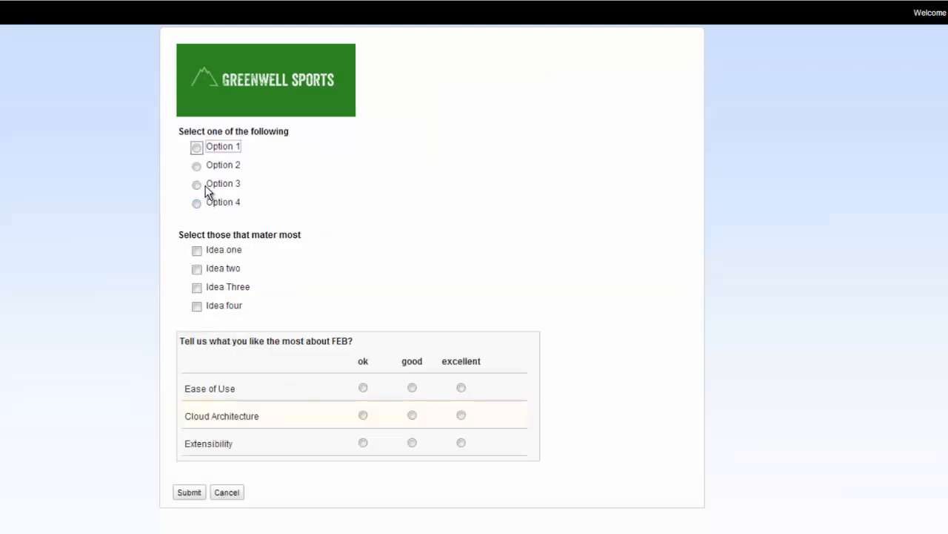
pyautogui.click(196, 165)
pyautogui.click(196, 268)
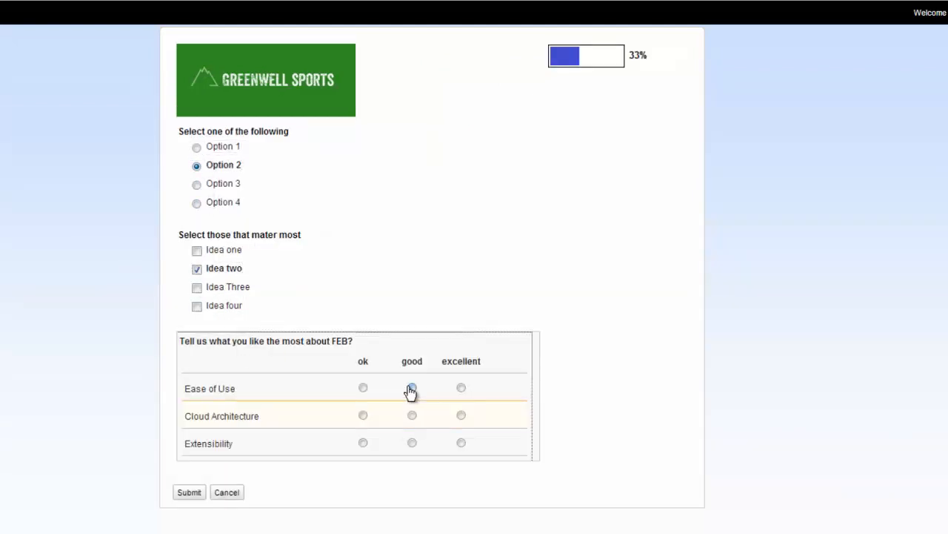
# - Rate Ease of Use and Cloud Architecture as good and Extensibility as ok, and submit the response
pyautogui.click(412, 388)
pyautogui.click(412, 415)
pyautogui.click(363, 443)
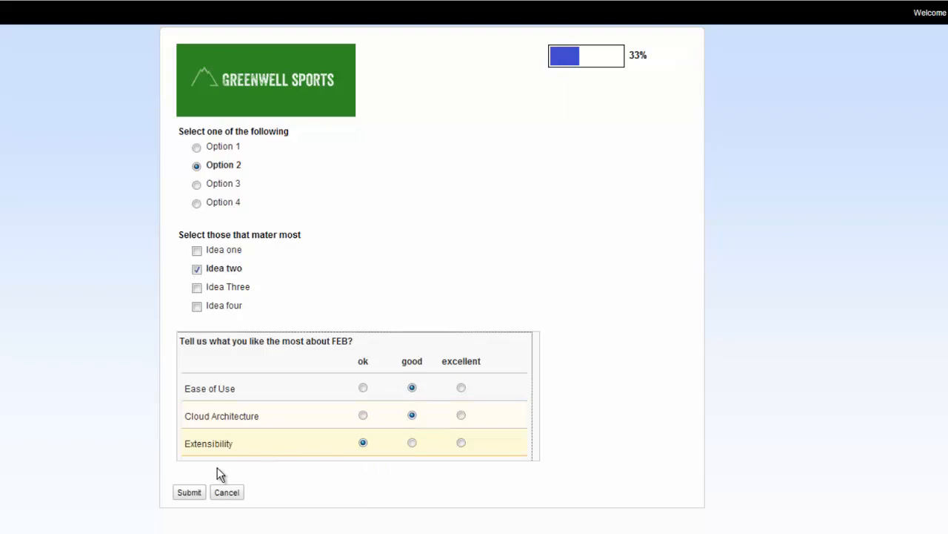
pyautogui.click(189, 492)
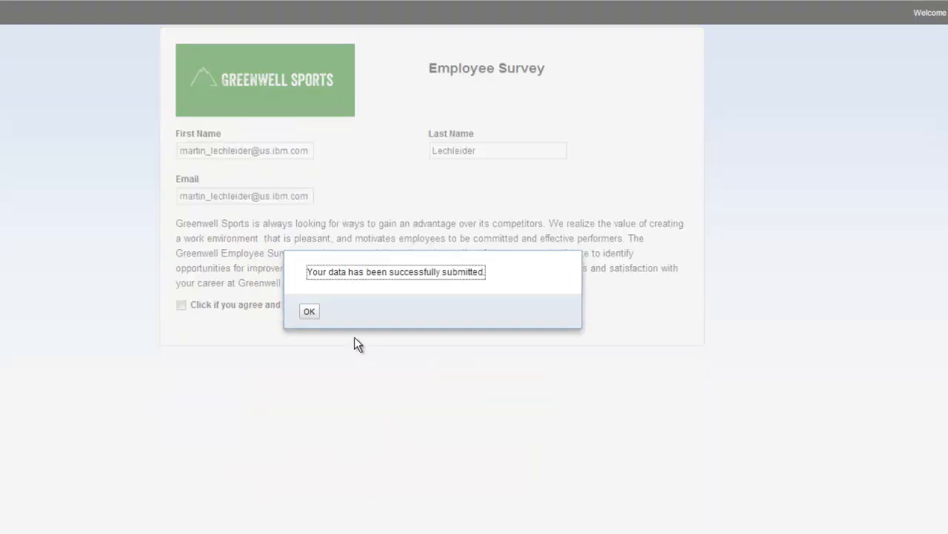
pyautogui.click(310, 313)
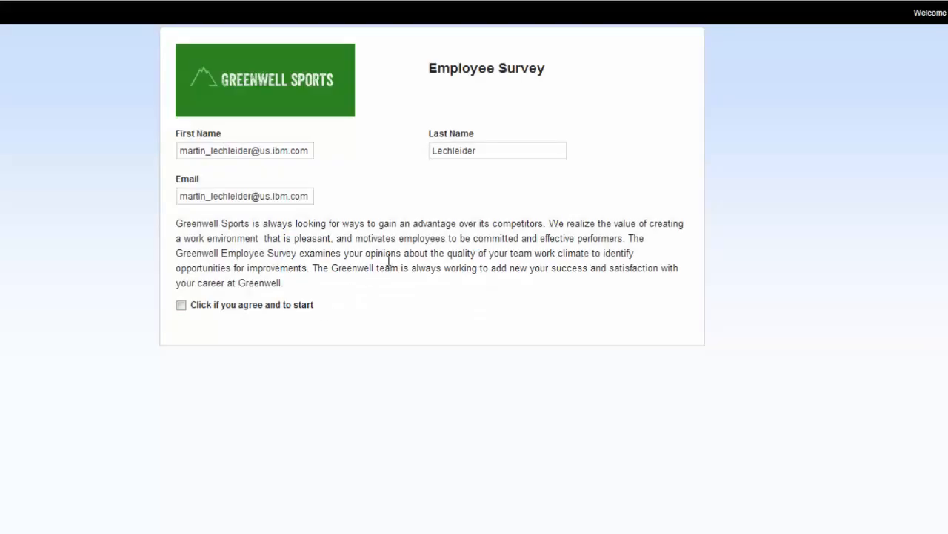
# - Start a second response by accepting the agreement, and select Option 2 and Idea Three on Page 1
pyautogui.click(182, 305)
pyautogui.click(231, 334)
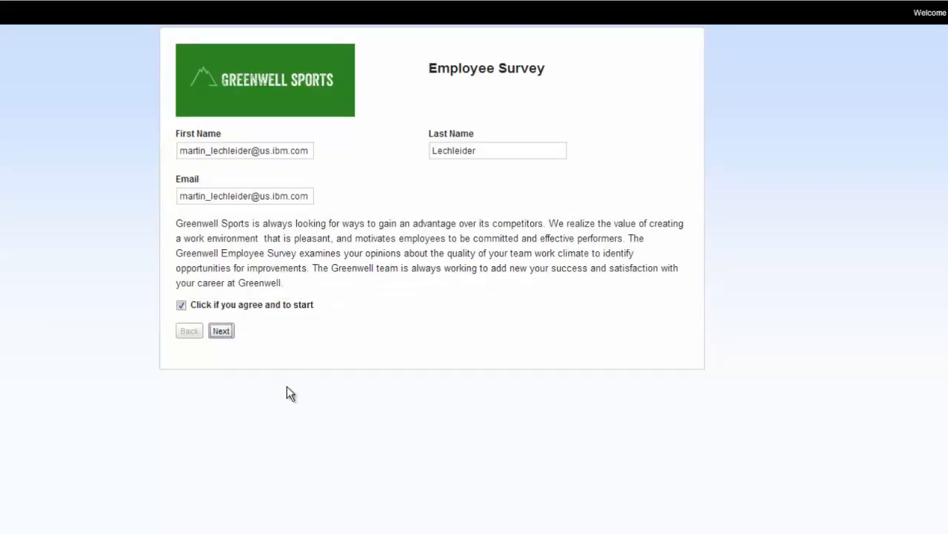
pyautogui.click(196, 166)
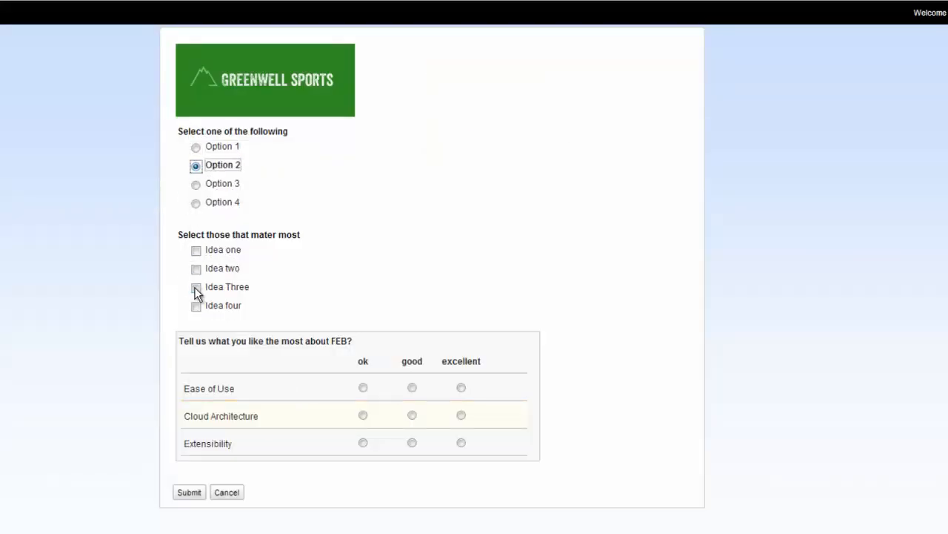
pyautogui.click(195, 287)
# - Rate Ease of Use, Cloud Architecture and Extensibility as excellent and submit the second response
pyautogui.click(460, 388)
pyautogui.click(461, 415)
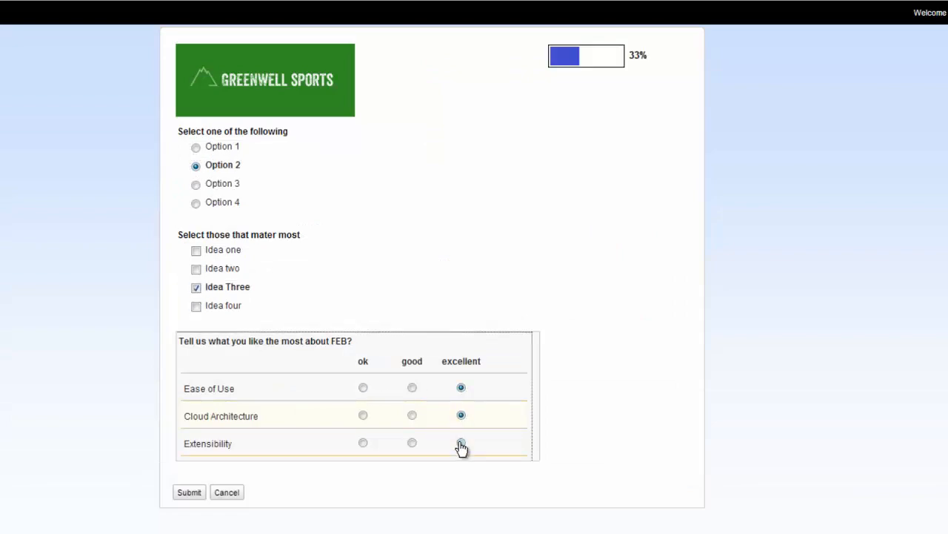
pyautogui.click(461, 442)
pyautogui.click(187, 493)
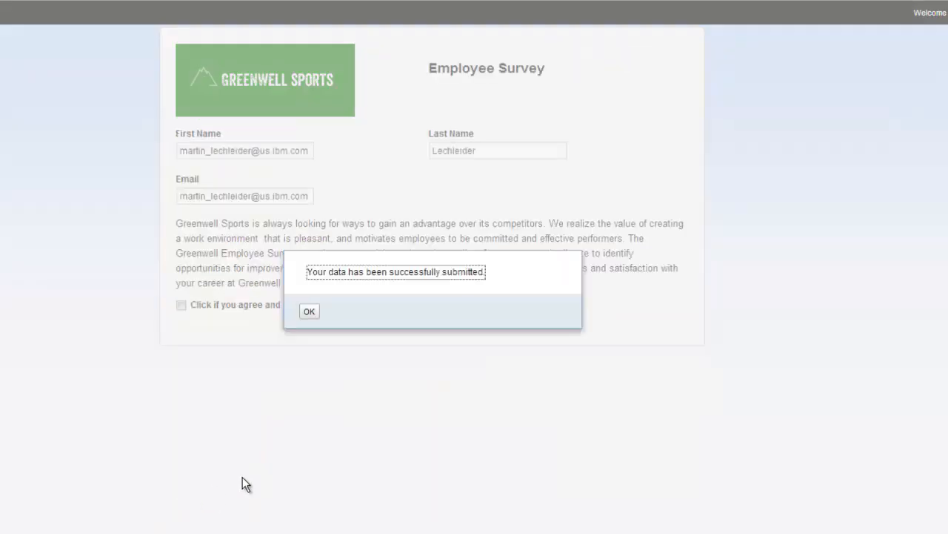
pyautogui.click(311, 313)
# - Start a third response and rate Ease of Use as ok, Cloud Architecture as good and Extensibility as ok
pyautogui.click(181, 305)
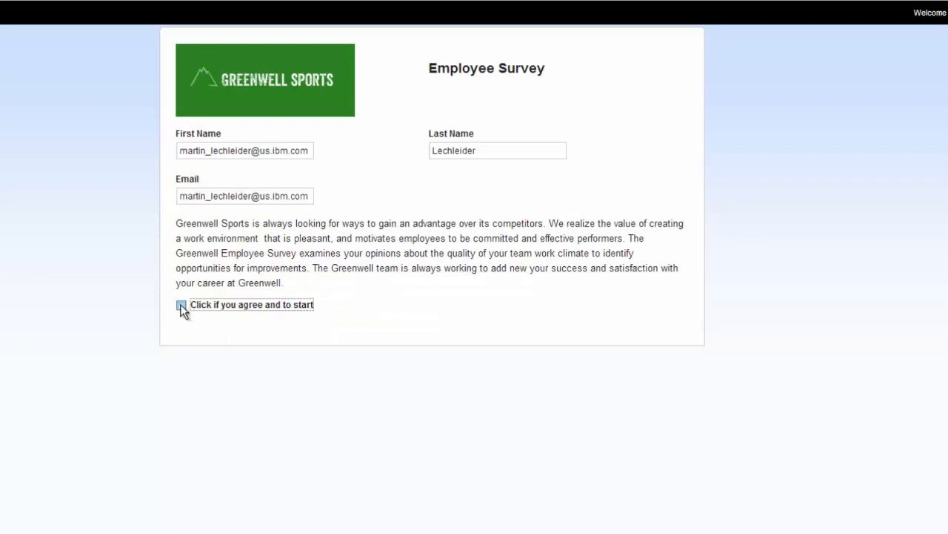
pyautogui.click(221, 331)
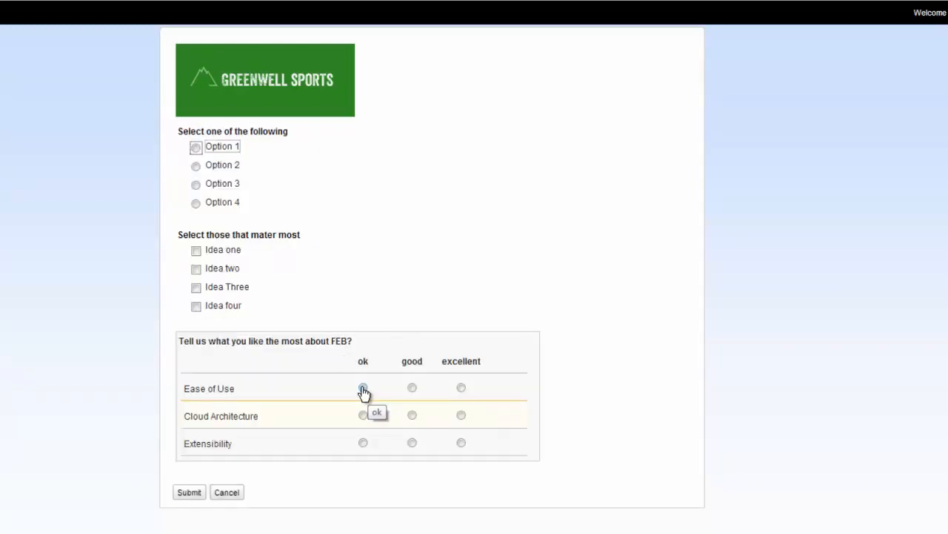
pyautogui.click(363, 388)
pyautogui.click(412, 415)
pyautogui.click(363, 443)
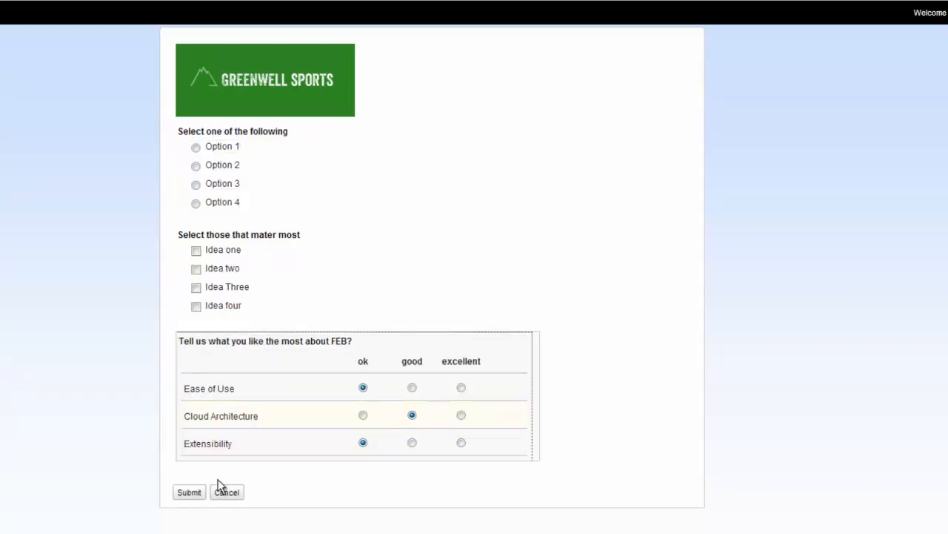
# - Submit the third survey response and dismiss the submission confirmation
pyautogui.click(188, 493)
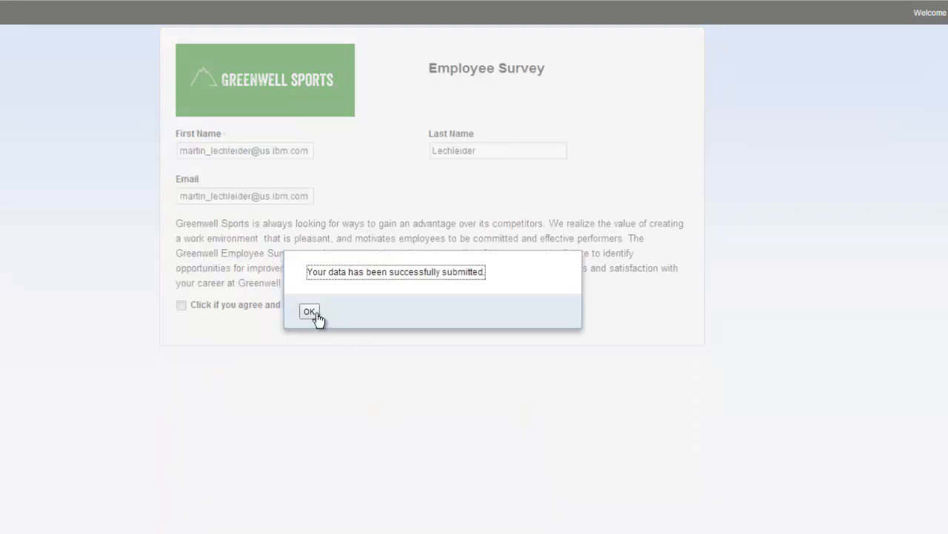
pyautogui.click(310, 312)
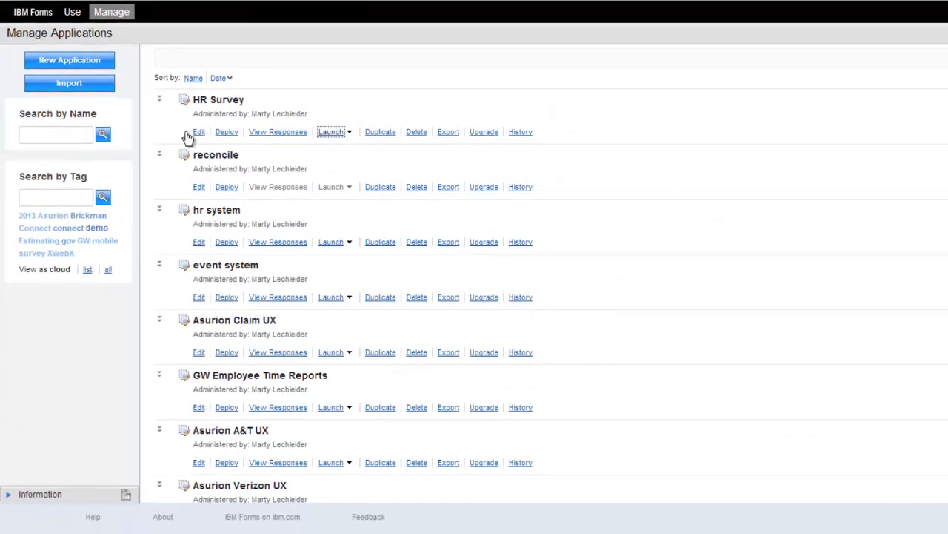
# - View the HR Survey responses and examine the summary charts for the agreement, option, idea and Ease of Use questions
pyautogui.click(271, 133)
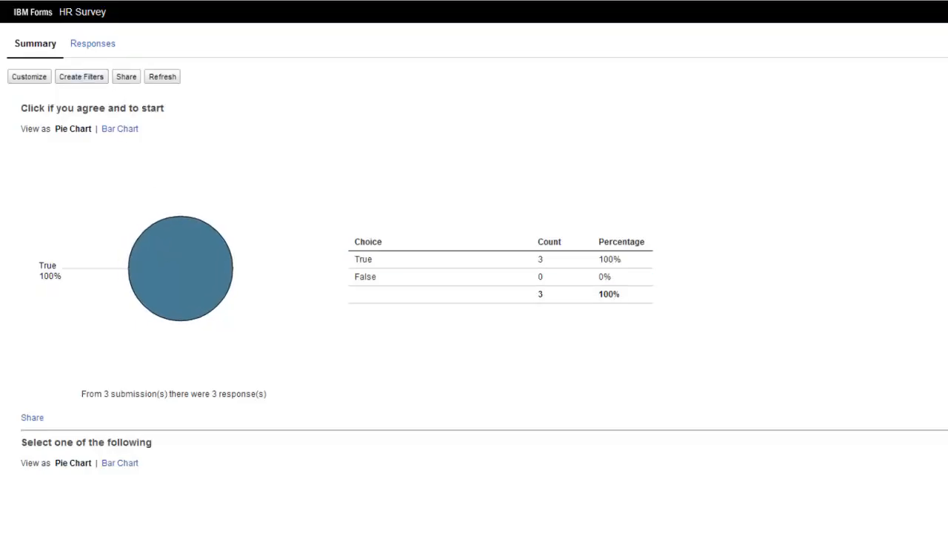
pyautogui.scroll(-6, 474, 311)
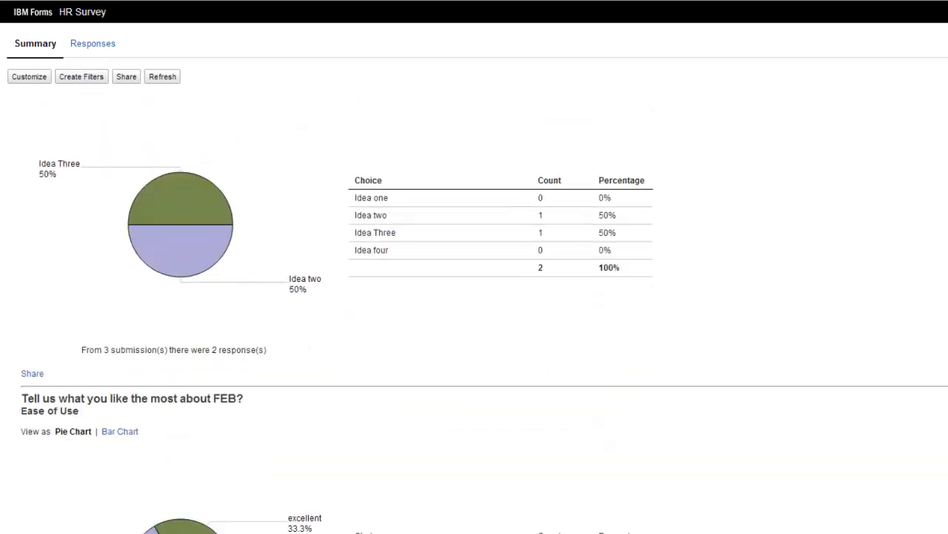
pyautogui.scroll(6, 475, 311)
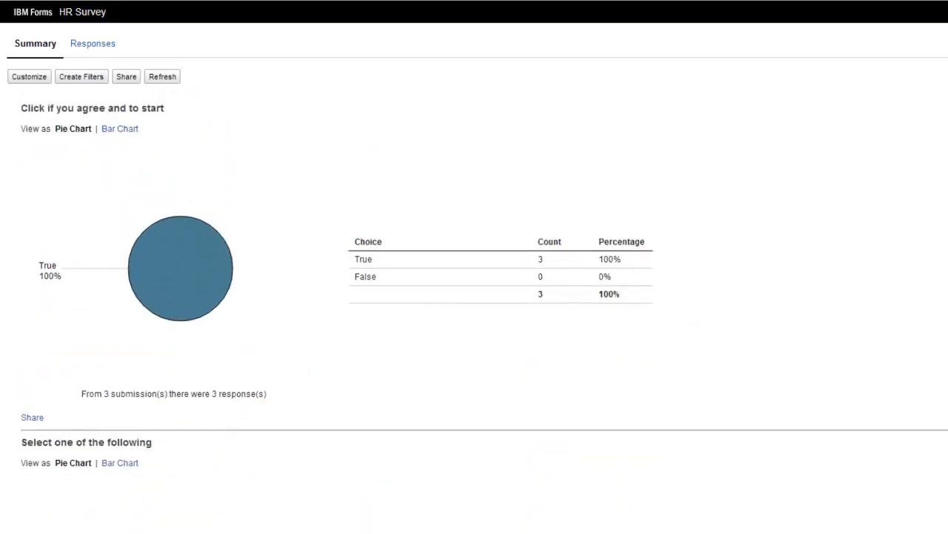
pyautogui.scroll(-3, 474, 311)
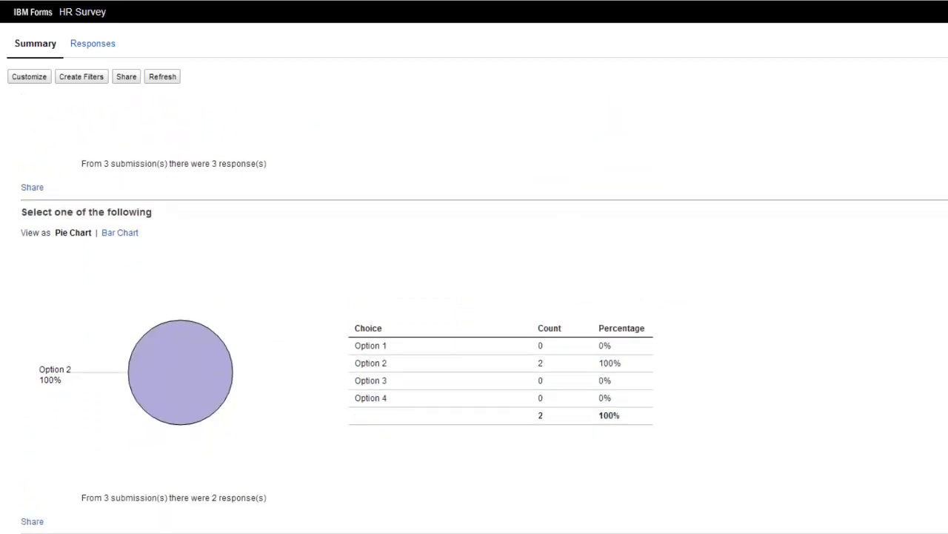
pyautogui.scroll(-8, 474, 311)
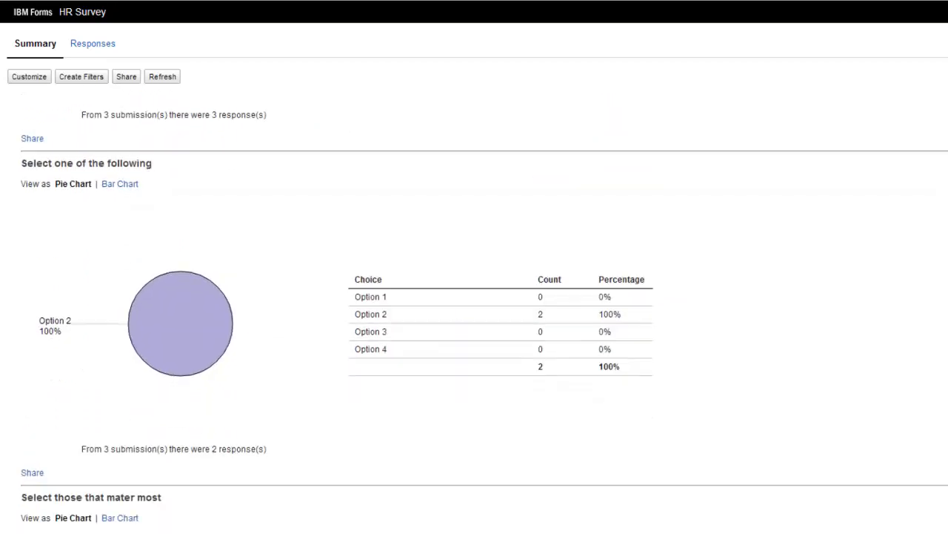
pyautogui.scroll(2, 474, 311)
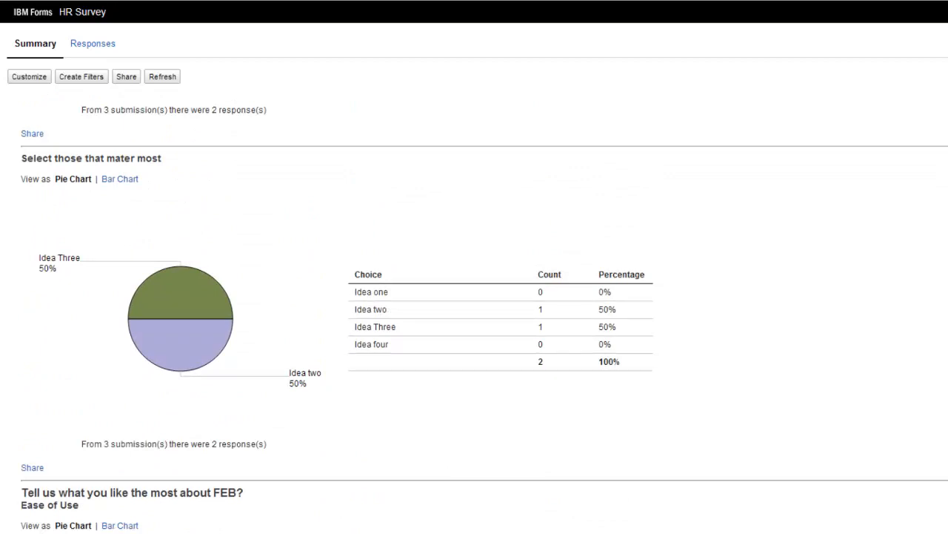
pyautogui.scroll(-4, 474, 312)
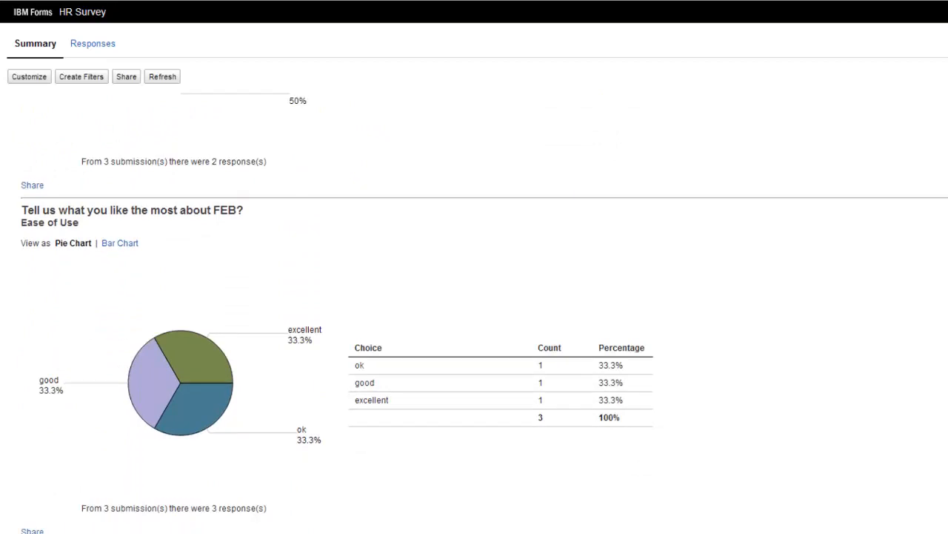
pyautogui.scroll(-1, 474, 311)
pyautogui.scroll(-2, 475, 311)
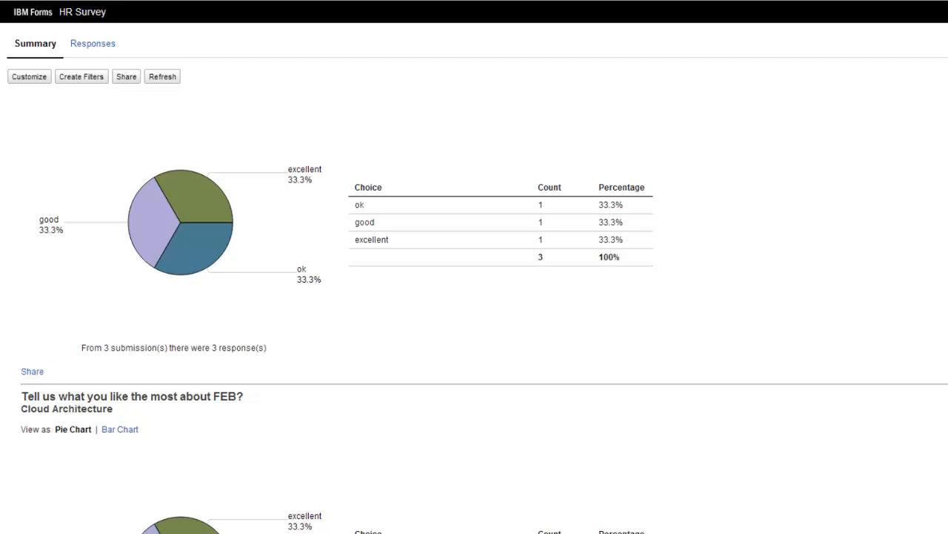
# - Show the sharing details for the Ease of Use chart and highlight its embed code and share link
pyautogui.click(33, 373)
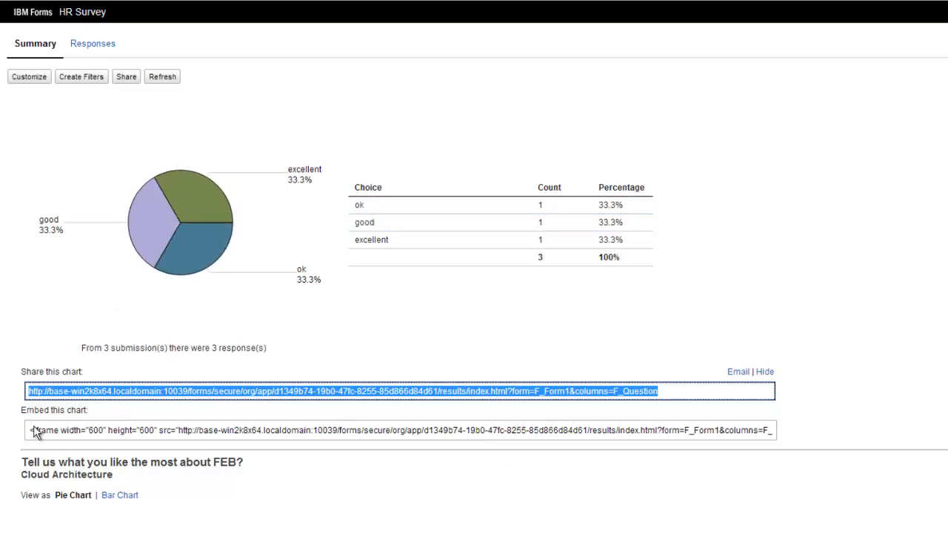
pyautogui.moveTo(33, 432); pyautogui.dragTo(618, 439)
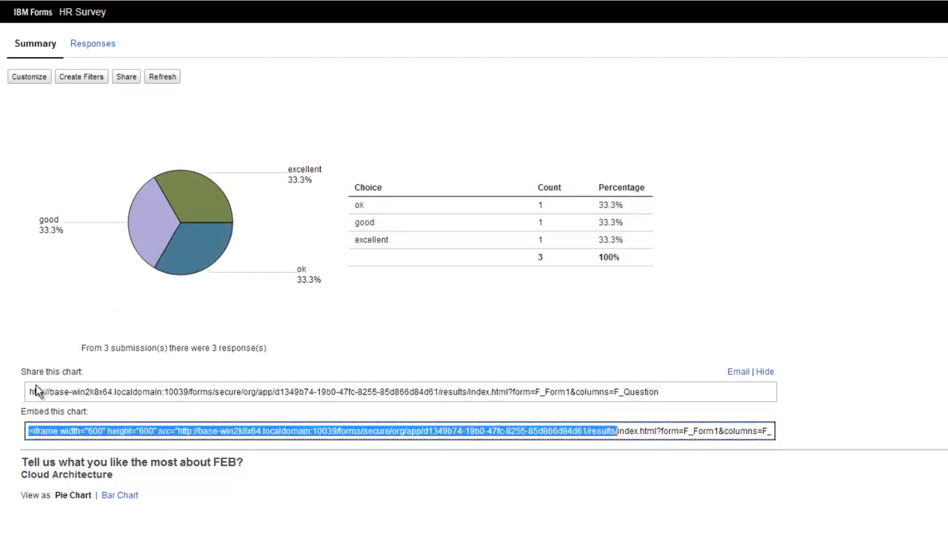
pyautogui.moveTo(30, 391); pyautogui.dragTo(498, 393)
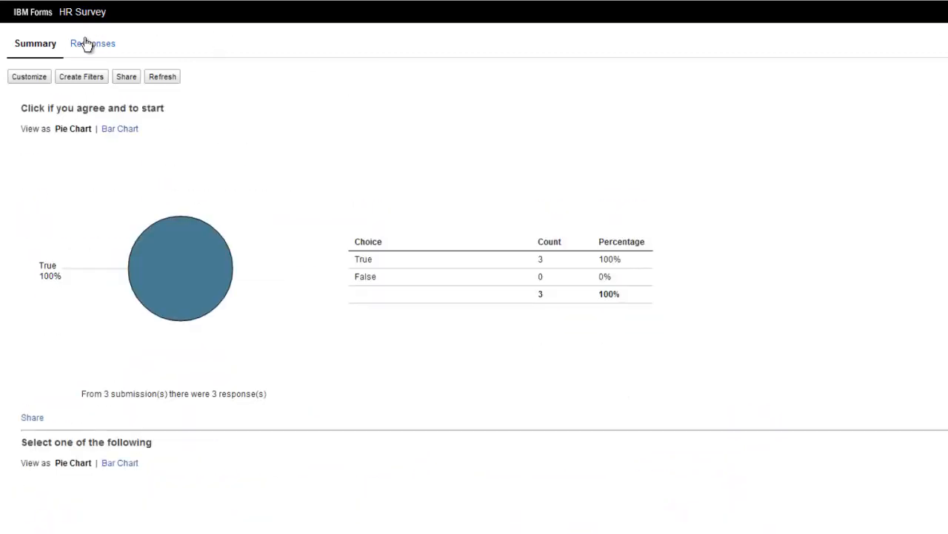
# - Examine the individual survey responses and the available data export formats, closing the export dialog without exporting
pyautogui.click(86, 45)
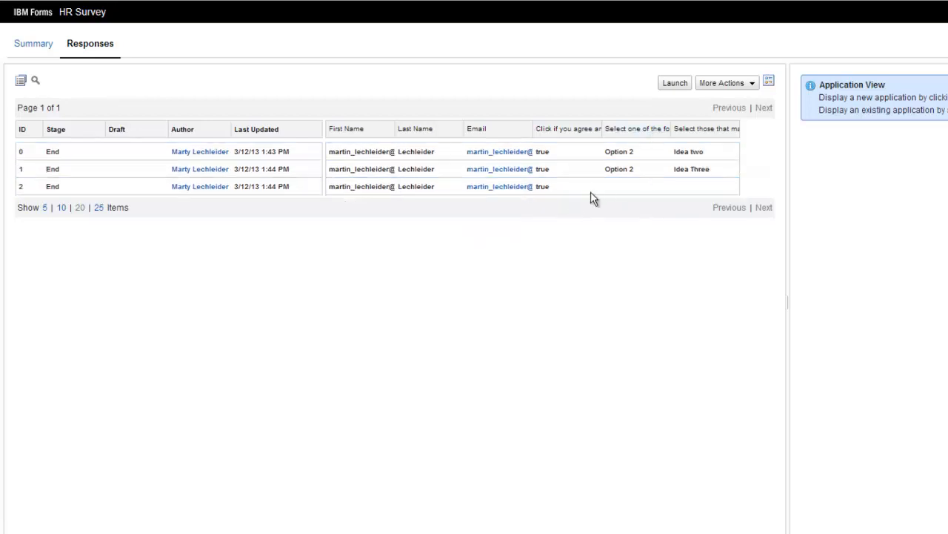
pyautogui.click(752, 88)
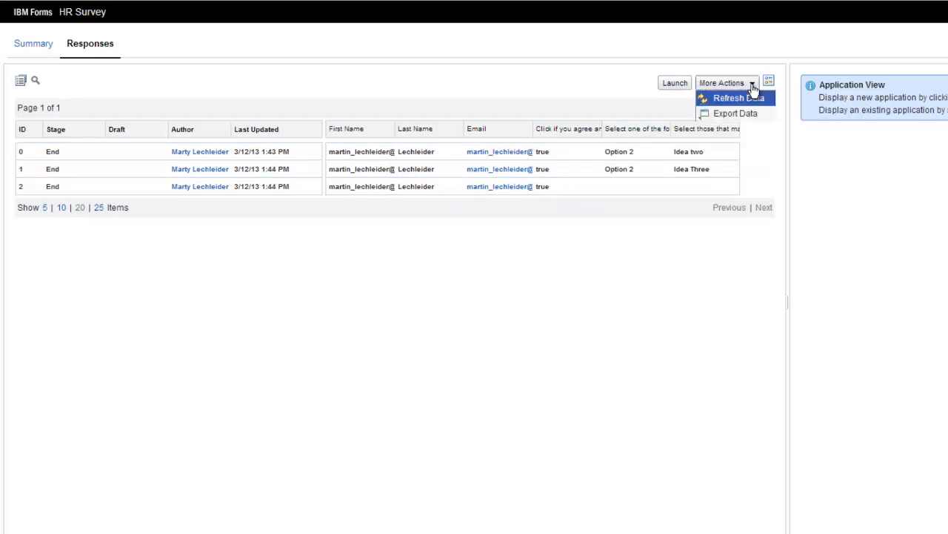
pyautogui.click(747, 116)
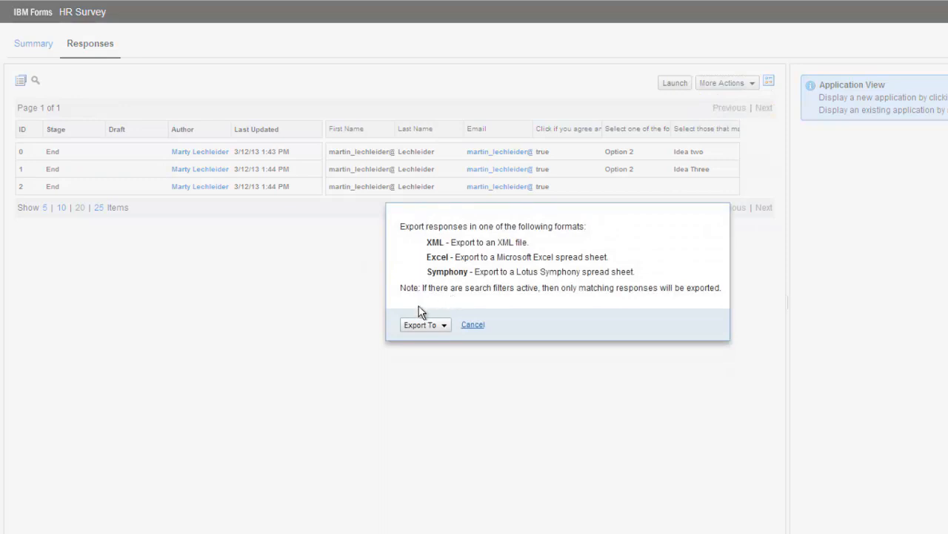
pyautogui.click(478, 326)
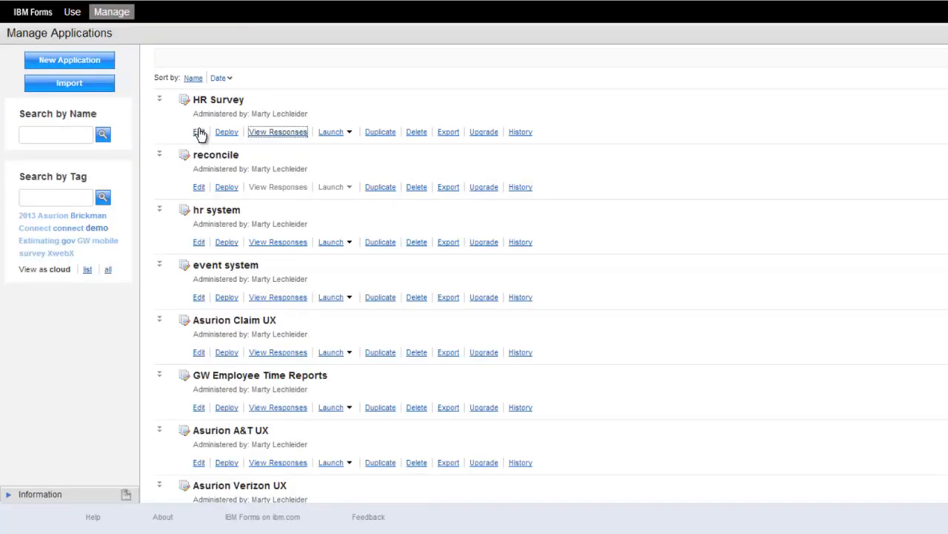
# - Expand the HR Survey application's details in the application list to show its URL links
pyautogui.click(159, 98)
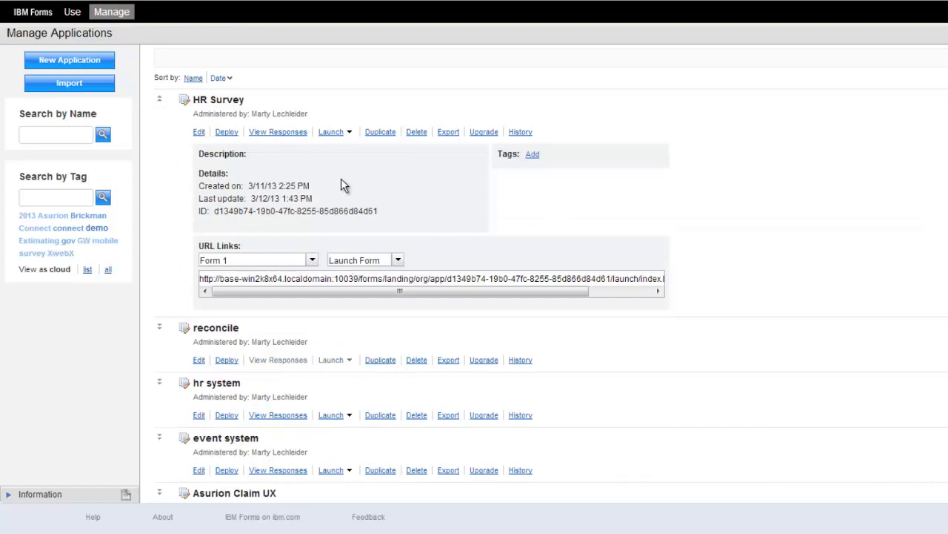